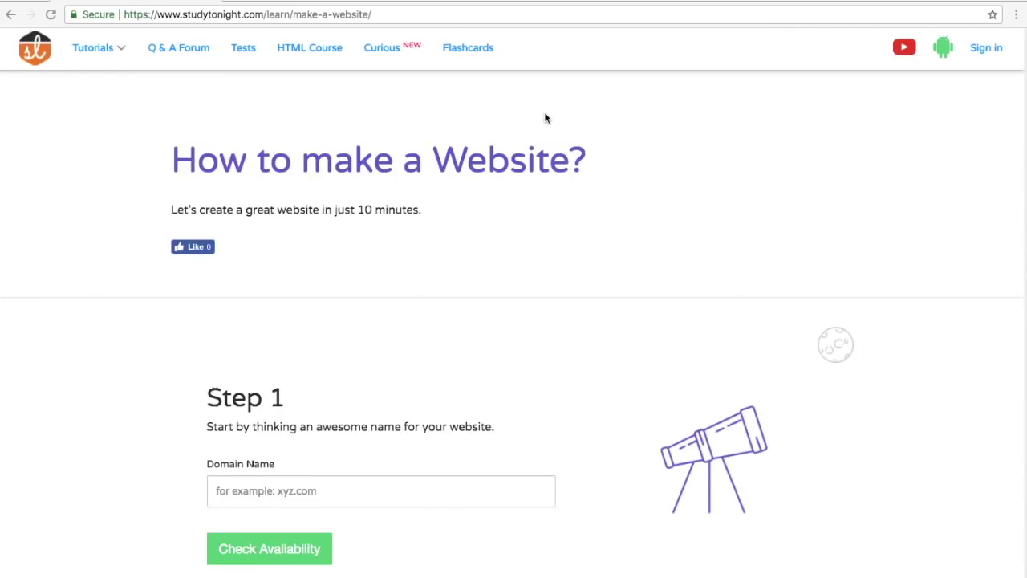
Scroll down the 'How to make a Website?' guide to Step 1's domain name check.
scroll(545, 118, "down", 4)
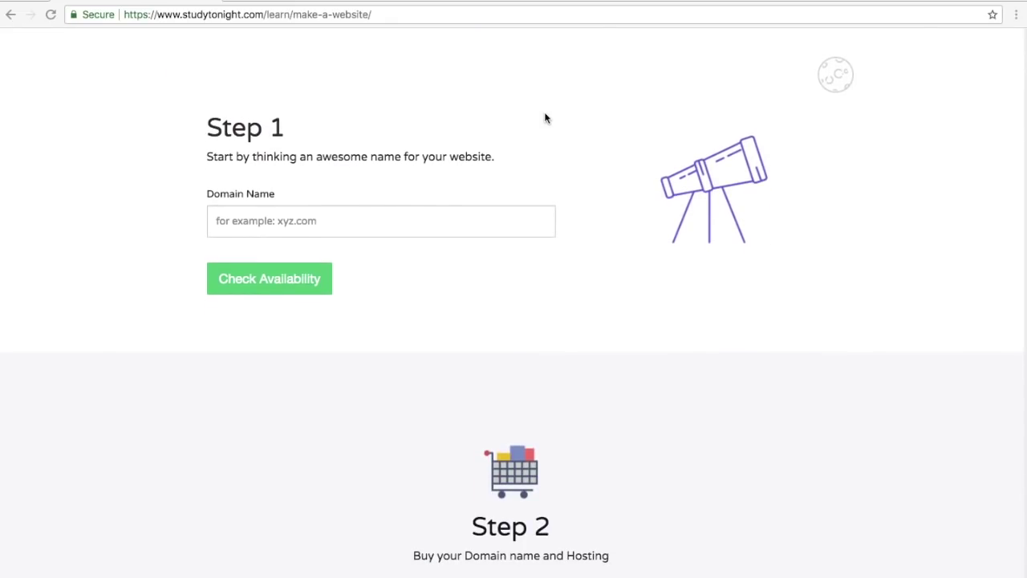
Check that the domain howtomakeawebsite.co.in is available using the Step 1 Domain Name field.
left_click(362, 221)
type("howtom")
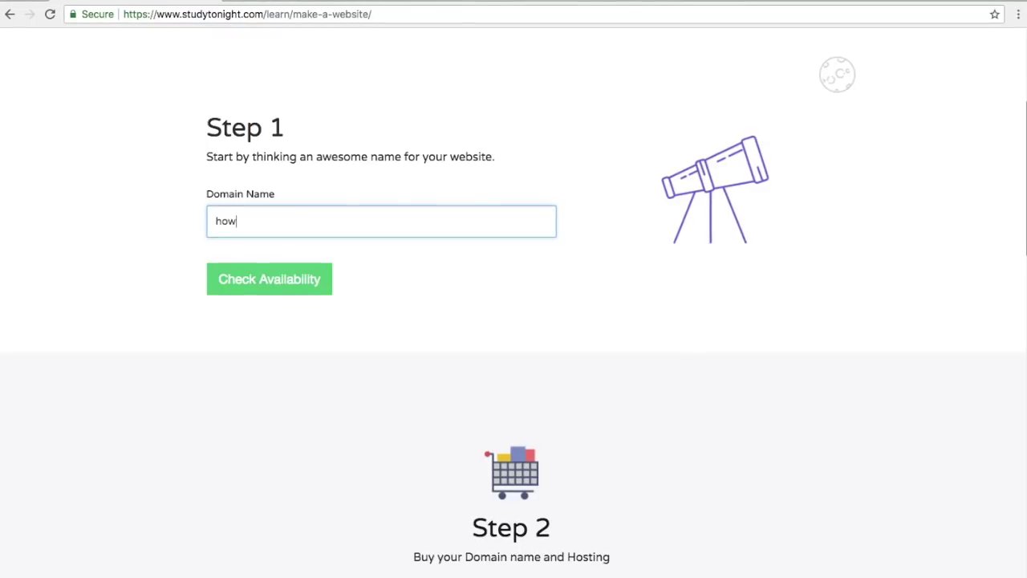
type("akeawebs")
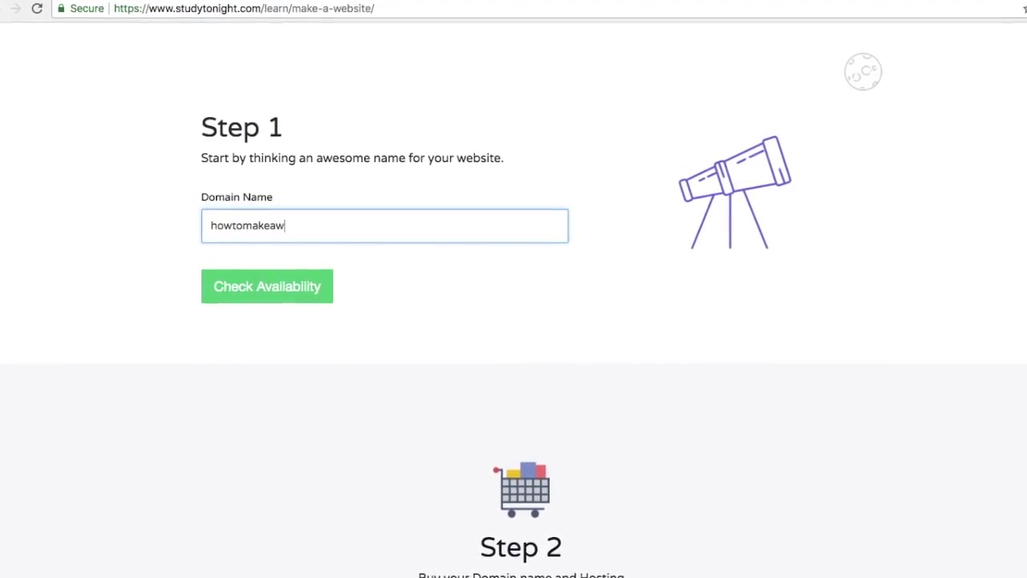
type("ite.co.")
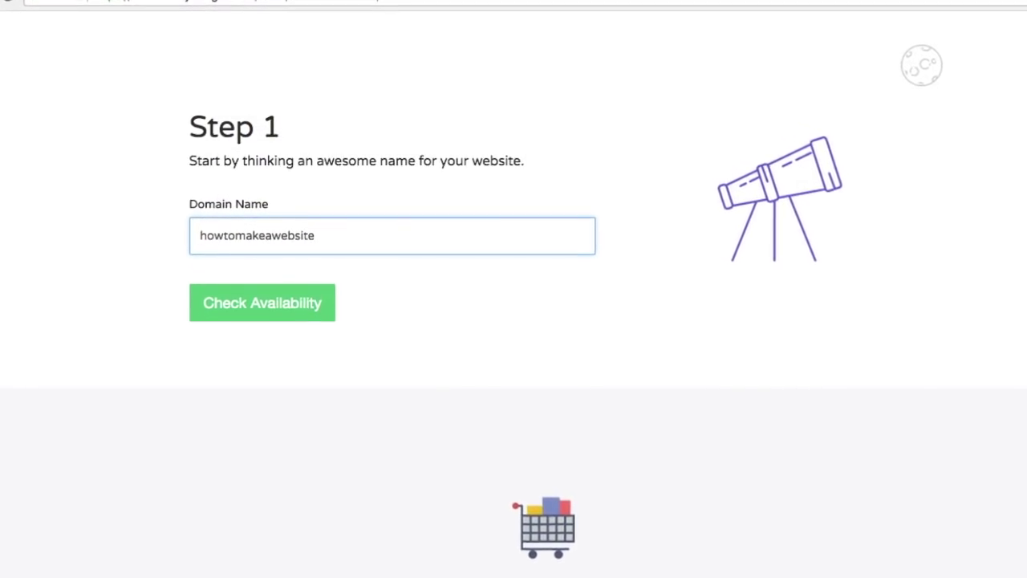
type("in")
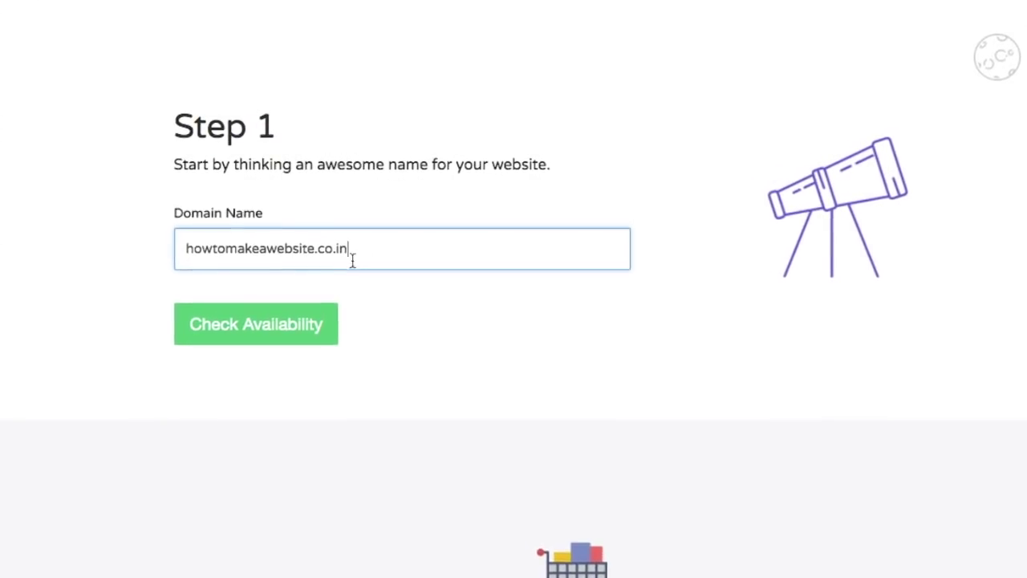
left_click(275, 350)
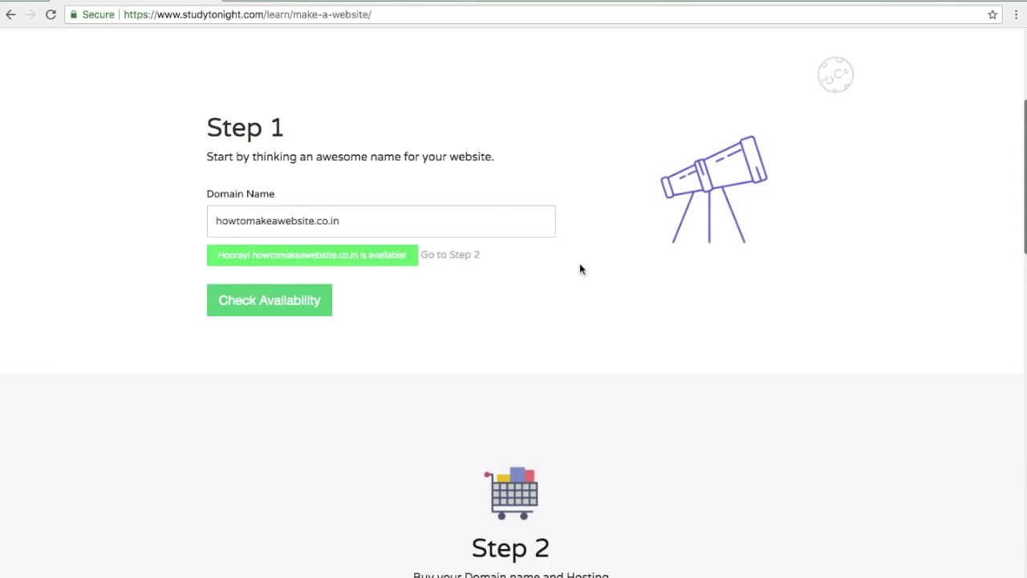
scroll(579, 265, "down", 5)
Start a WordPress hosting order and search for the free domain howtomakeawebsite.co.in, then take it.
scroll(579, 269, "down", 3)
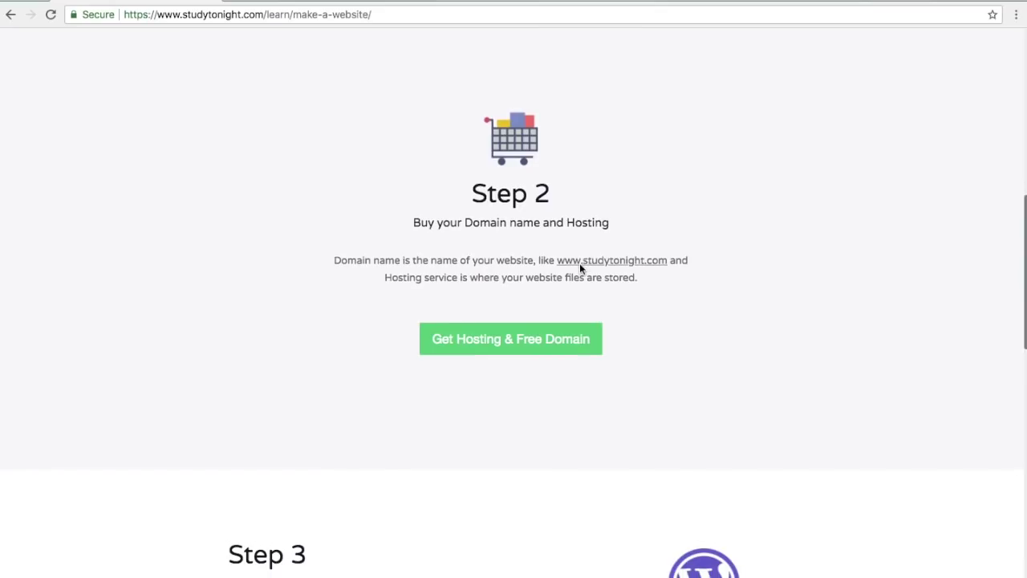
left_click(518, 351)
scroll(516, 350, "down", 1)
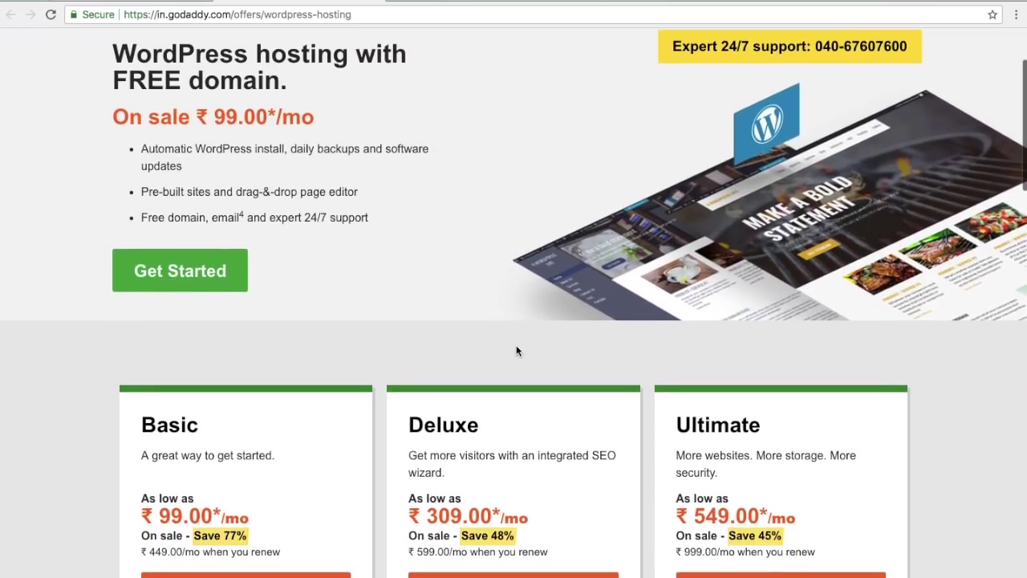
left_click(218, 271)
type("howtoma")
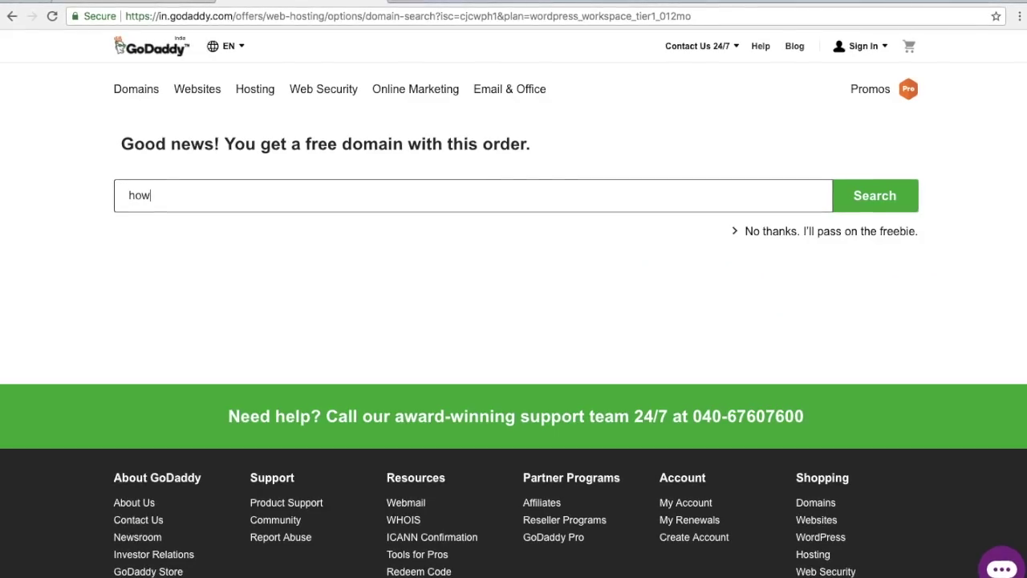
type("keawebsite.co.i")
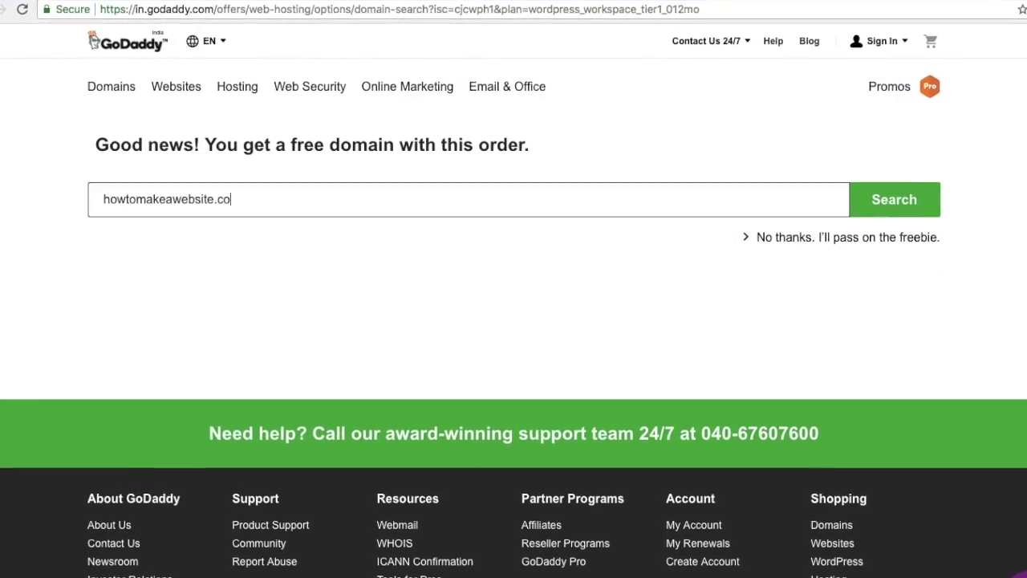
type("n")
left_click(903, 207)
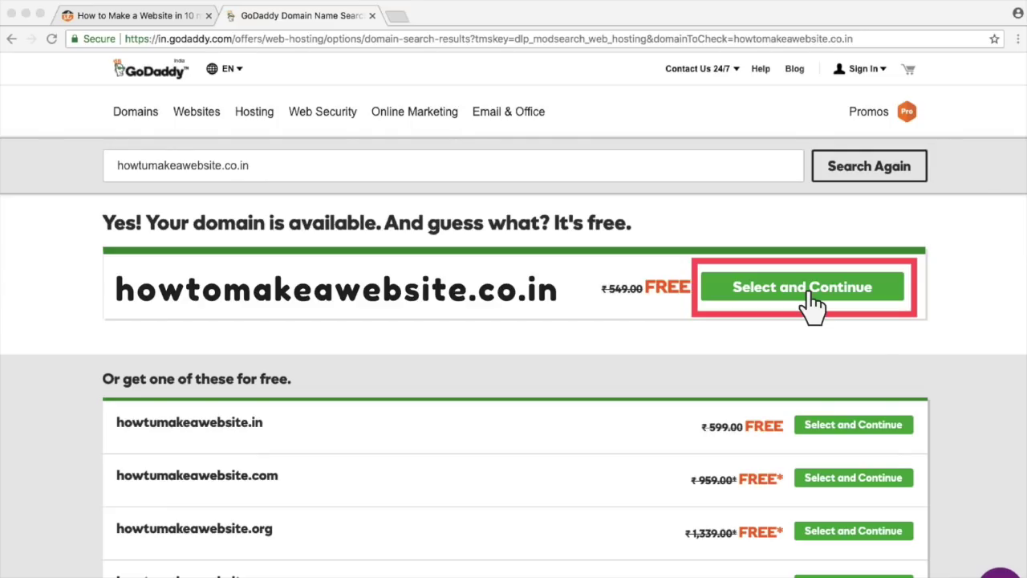
left_click(808, 295)
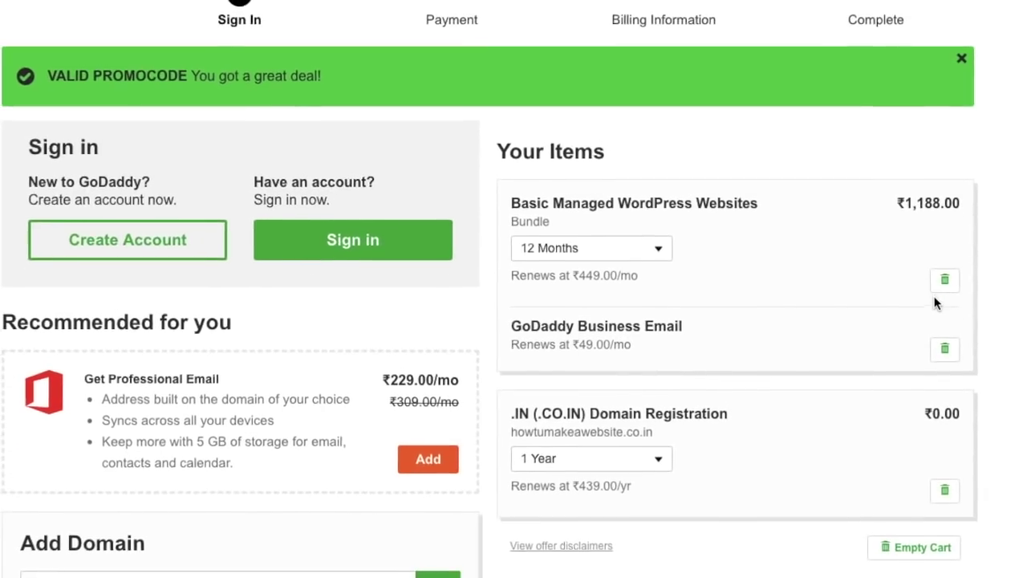
Review the domain registration item in the cart and begin creating a new GoDaddy account.
left_click_drag(933, 415, 670, 433)
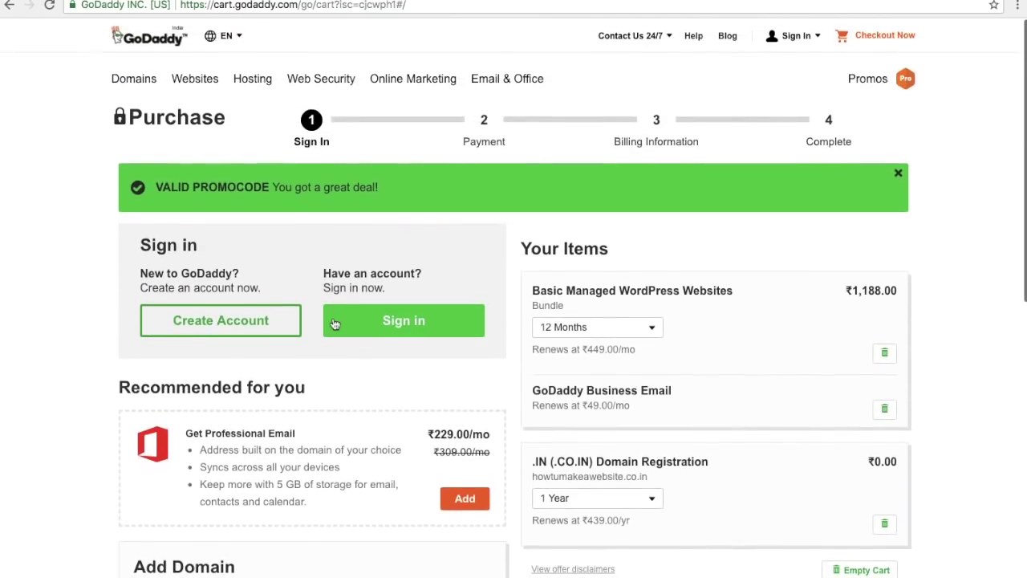
left_click(252, 317)
scroll(225, 197, "down", 2)
Enter the account e-mail address and clean up the pre-filled username.
left_click(412, 208)
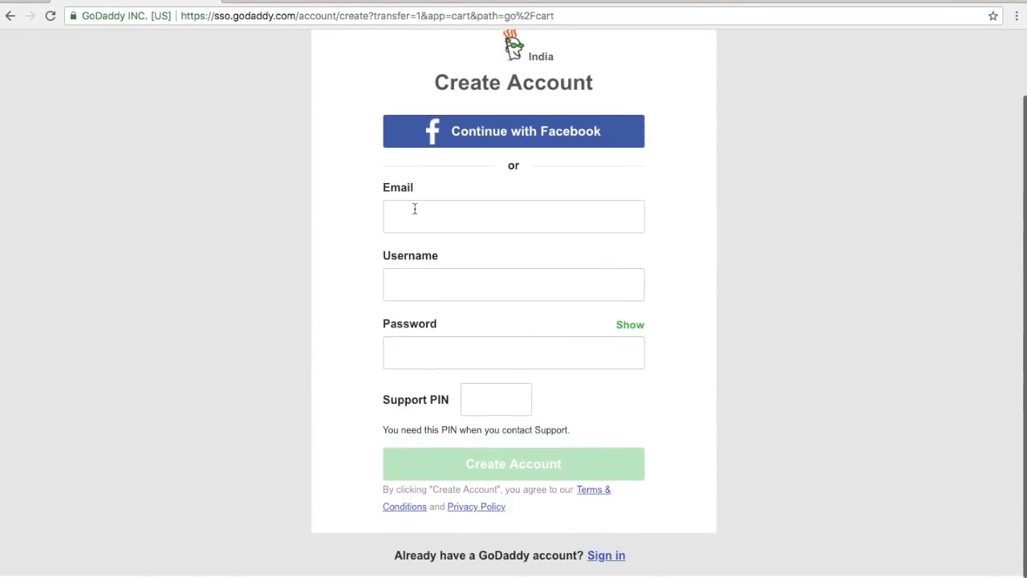
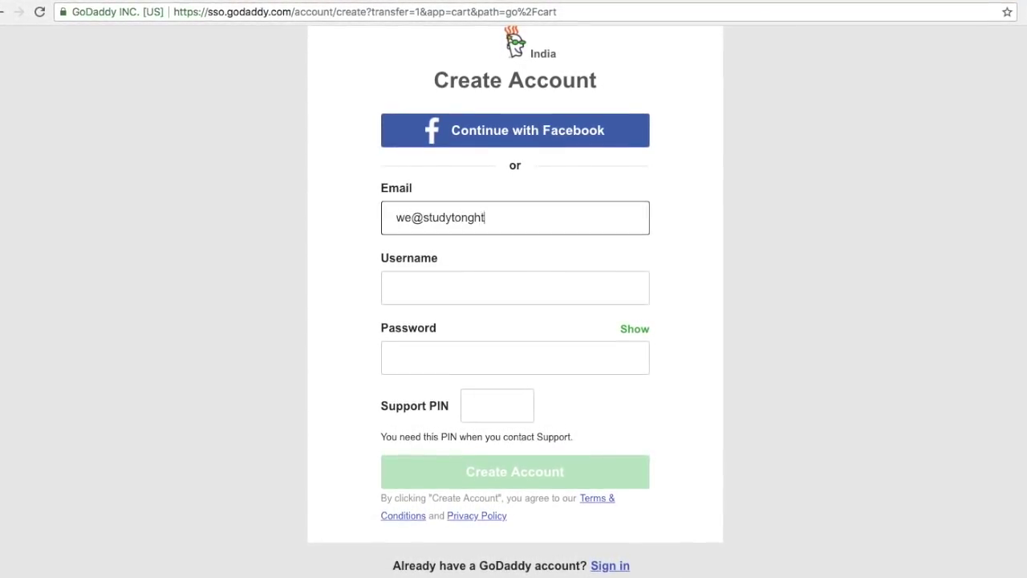
key("Tab")
left_click(435, 305)
key("BackSpace")
key("BackSpace")
key("BackSpace")
key("End")
key("BackSpace")
key("BackSpace")
key("BackSpace")
key("BackSpace")
Set the account password and support PIN, then submit the new account.
left_click(451, 381)
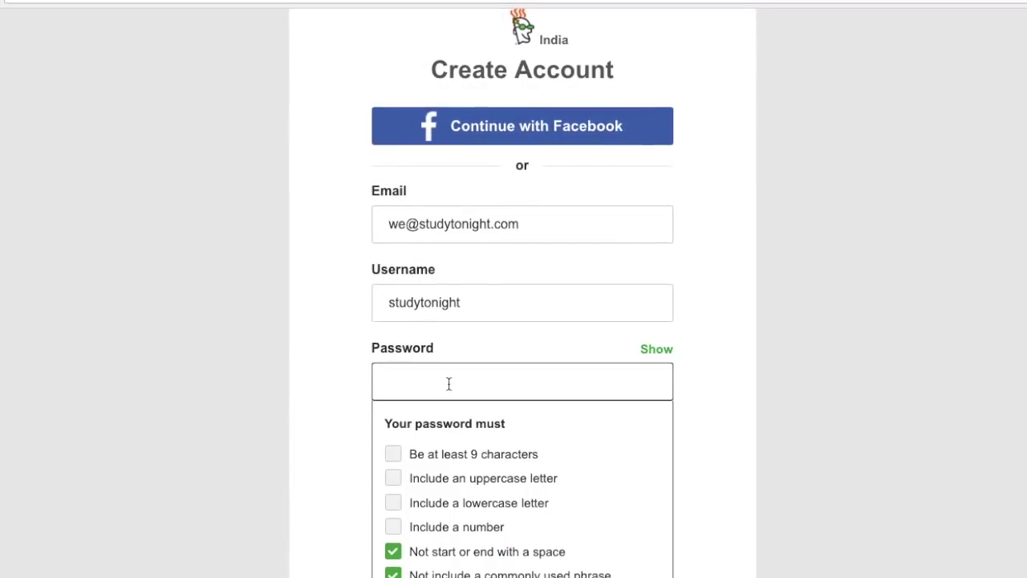
left_click(223, 429)
left_click(489, 446)
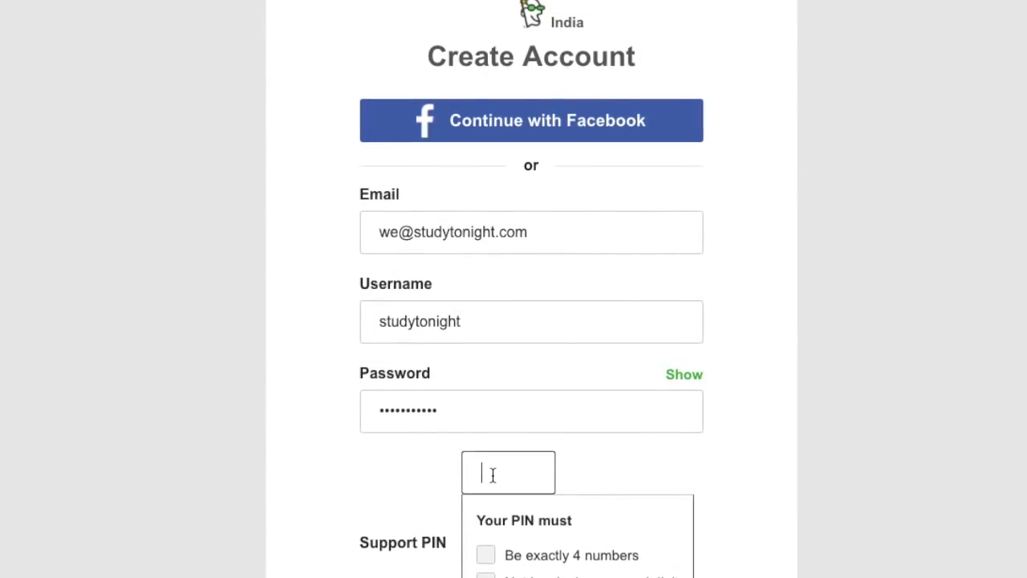
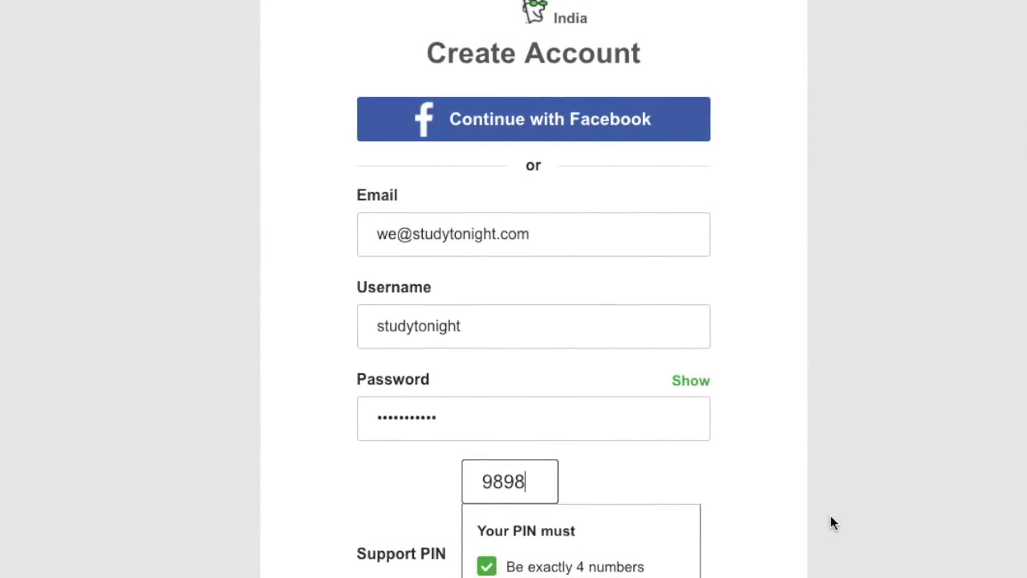
left_click(830, 515)
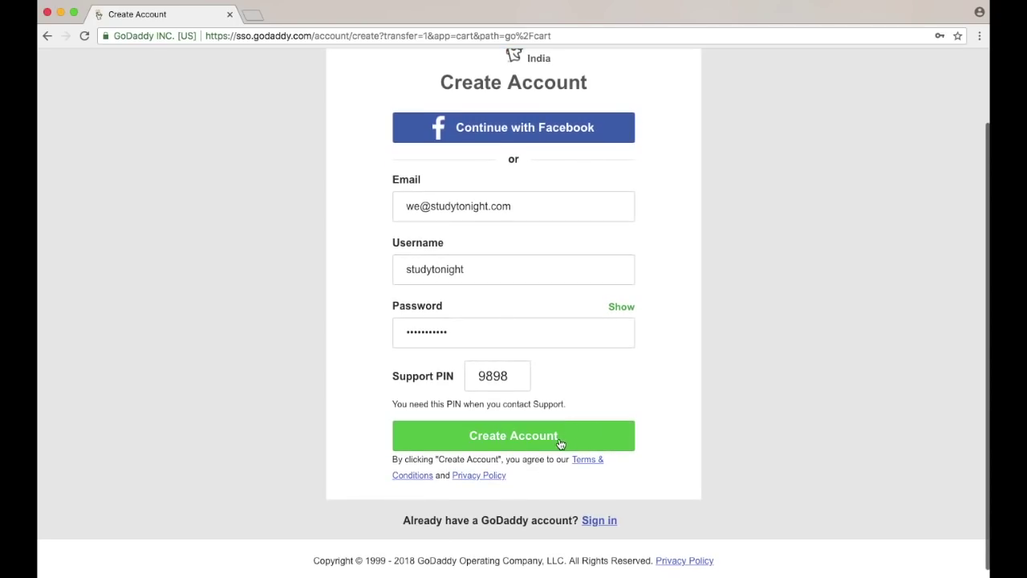
left_click(559, 441)
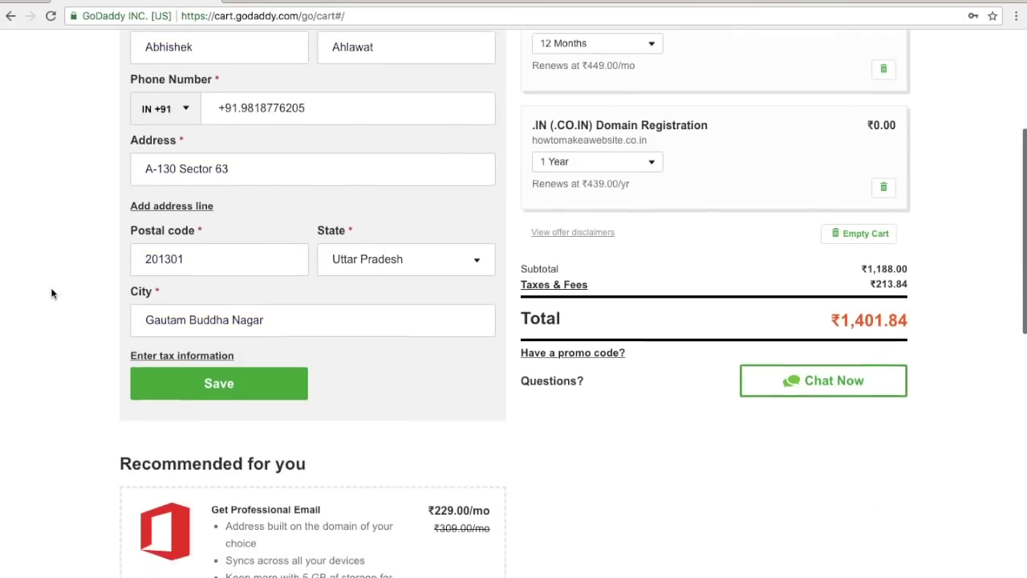
Save the billing details for the order.
scroll(50, 288, "down", 1)
left_click(213, 314)
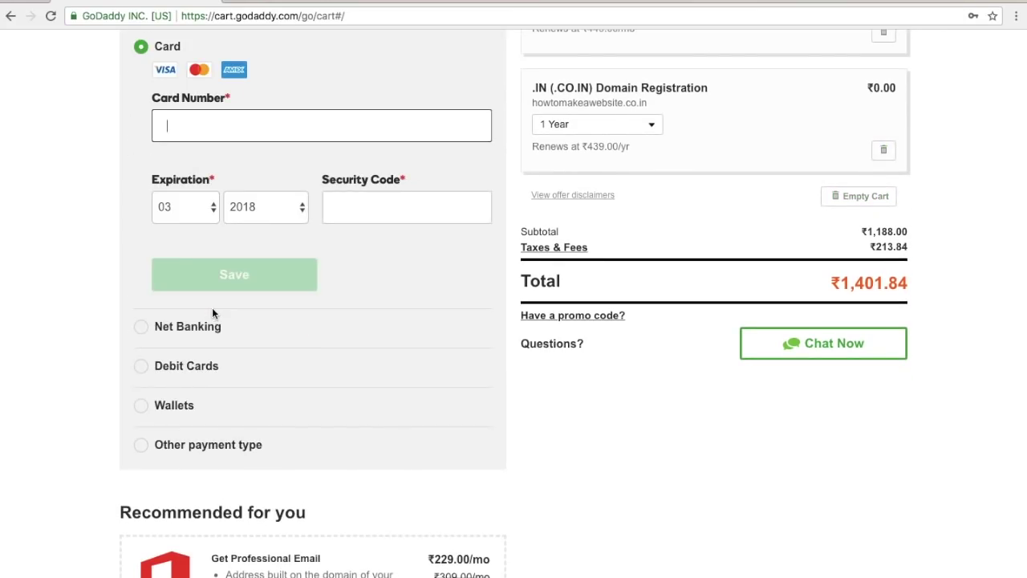
scroll(61, 244, "up", 1)
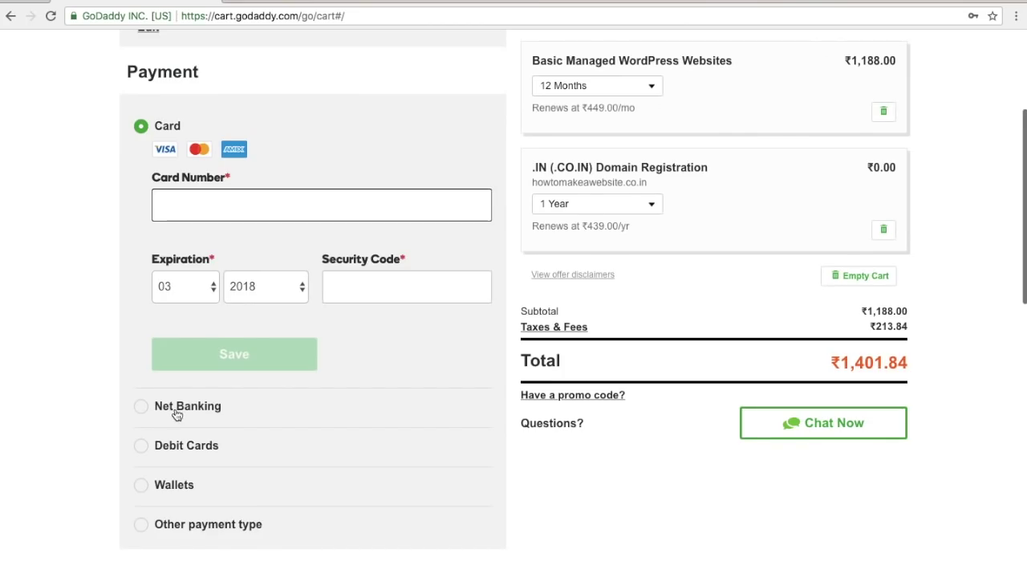
Save Net Banking as the payment method and proceed to pay ₹1,401.84.
left_click(164, 405)
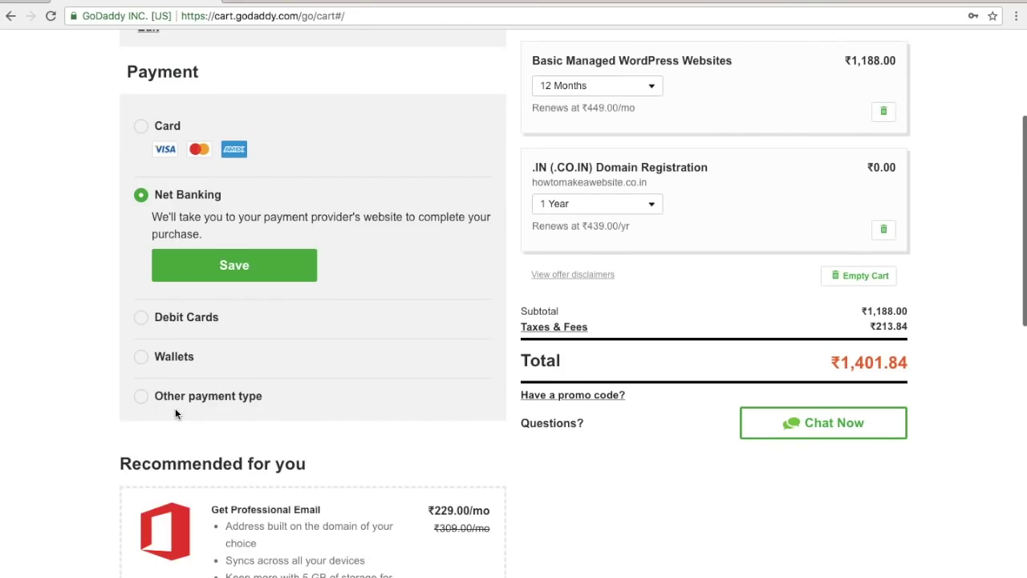
left_click(220, 271)
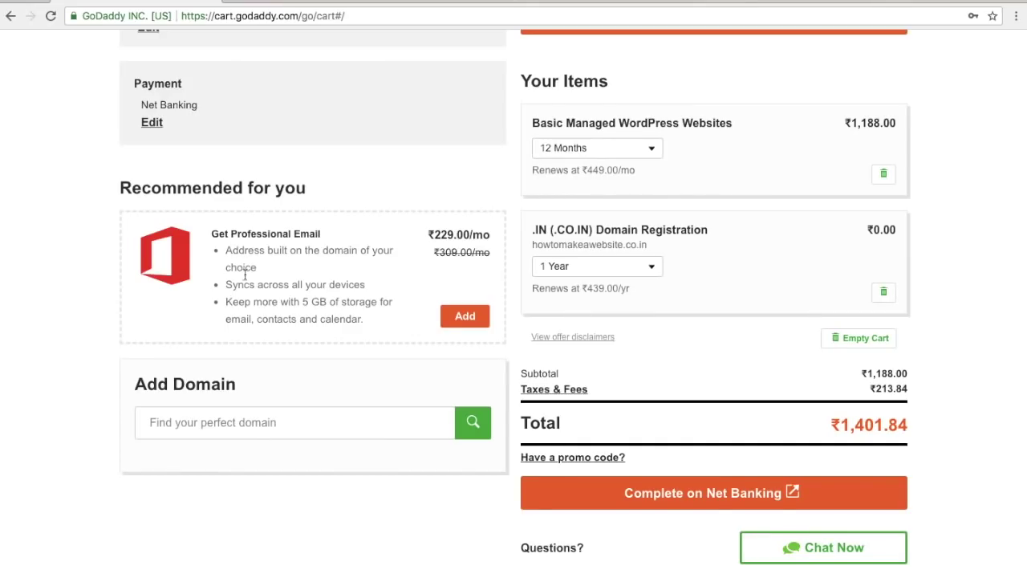
scroll(721, 495, "down", 1)
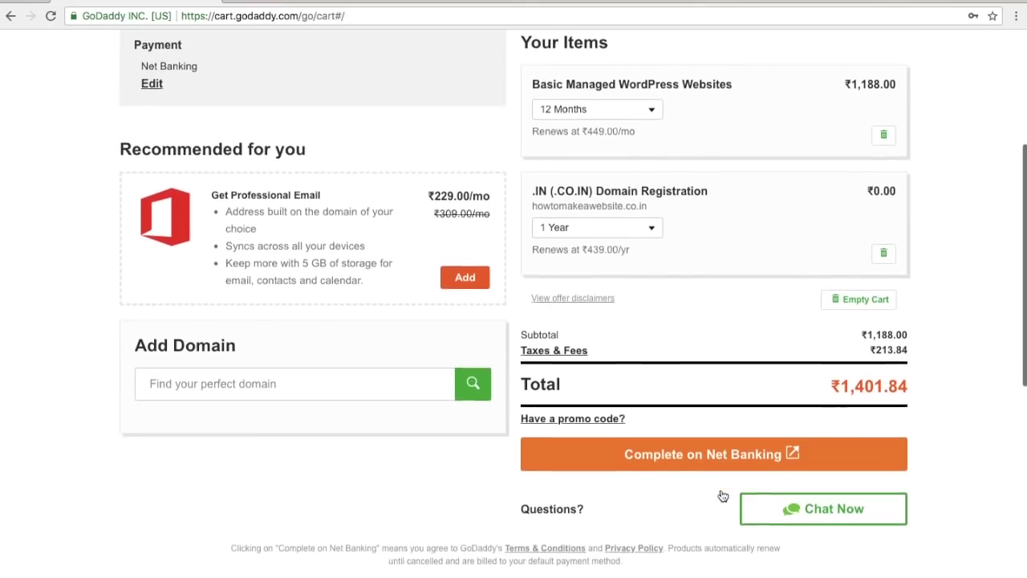
left_click(727, 451)
scroll(504, 281, "down", 4)
scroll(505, 281, "down", 7)
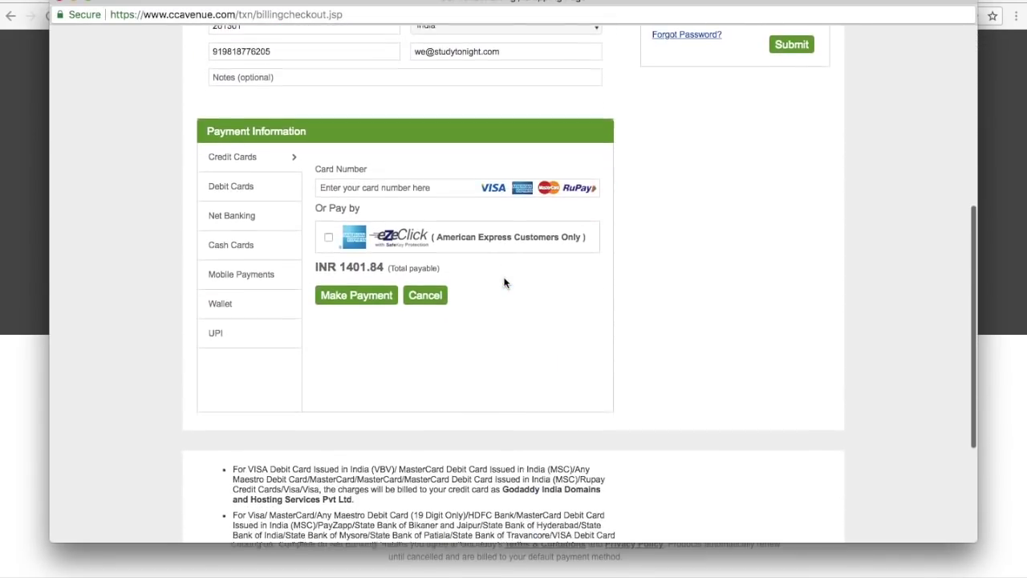
Pay the ₹1,401.84 order through State Bank of India net banking and confirm it.
left_click(257, 126)
left_click(449, 87)
left_click(430, 124)
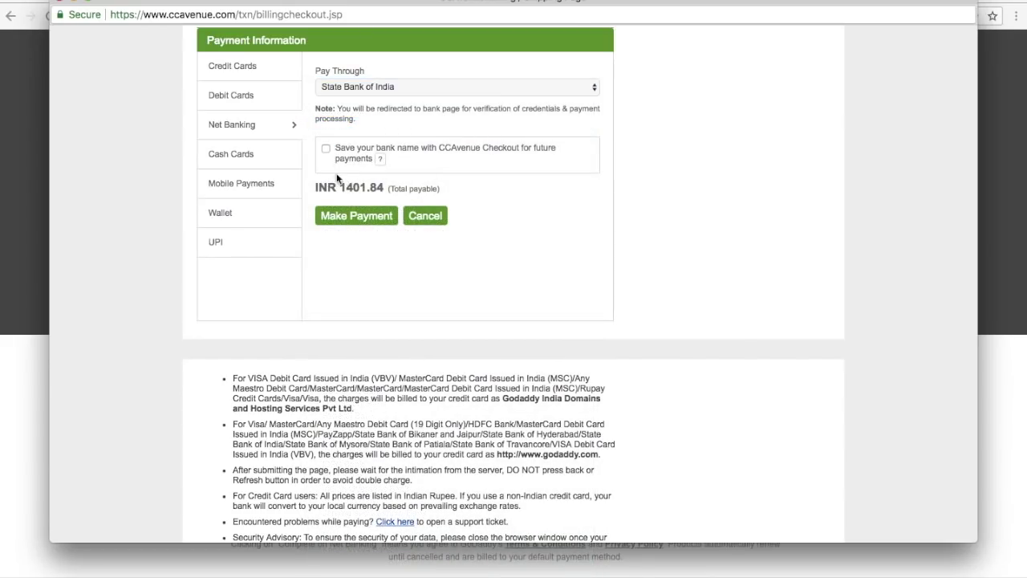
left_click(355, 216)
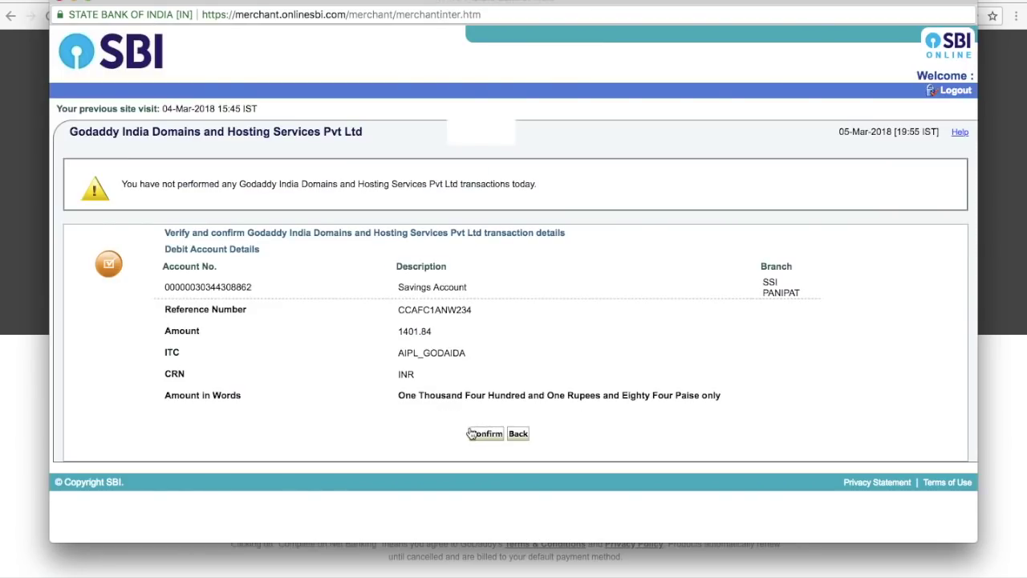
left_click(480, 431)
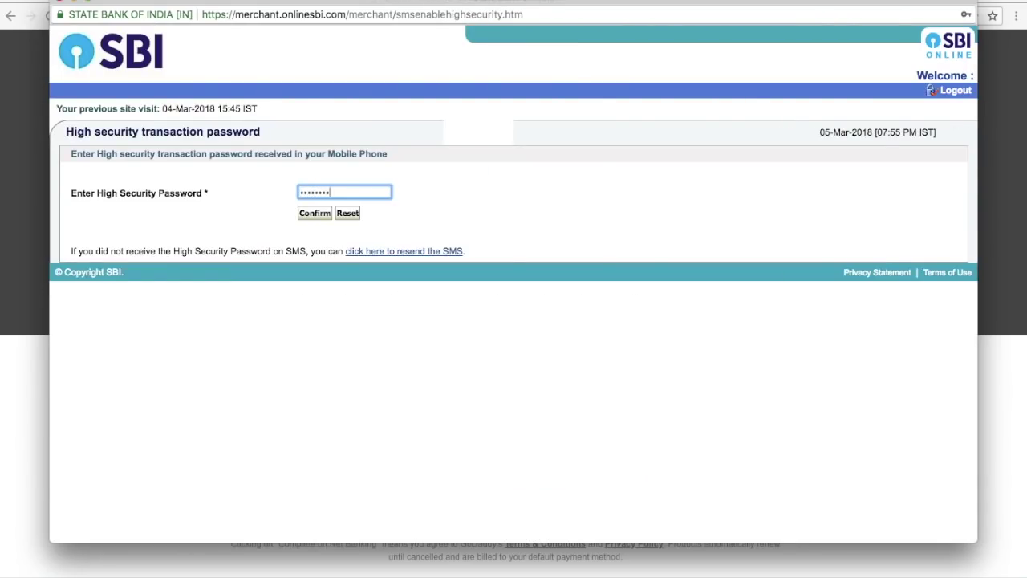
left_click(315, 213)
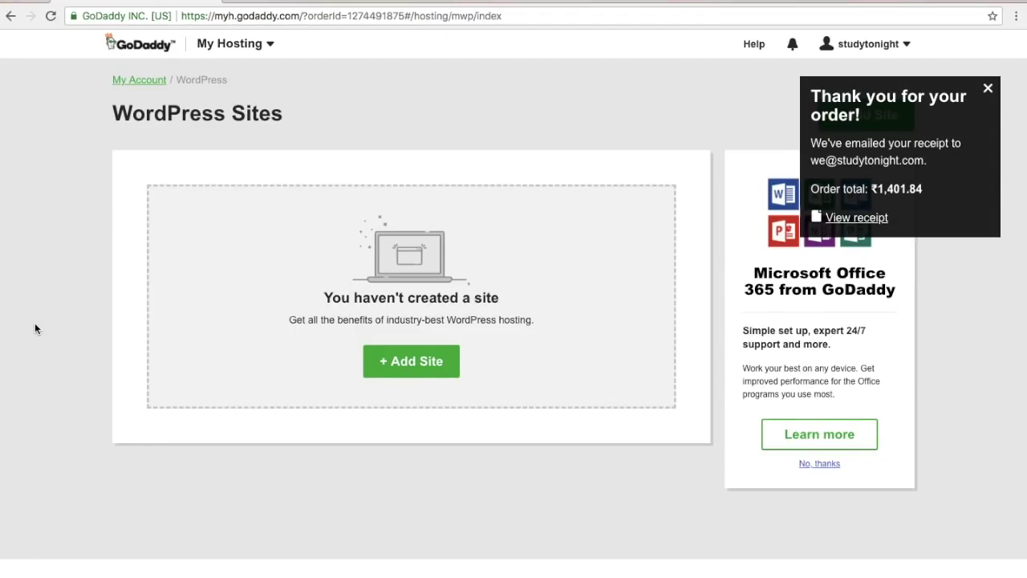
Dismiss the thank-you notice and start adding a brand new WordPress site.
left_click(988, 89)
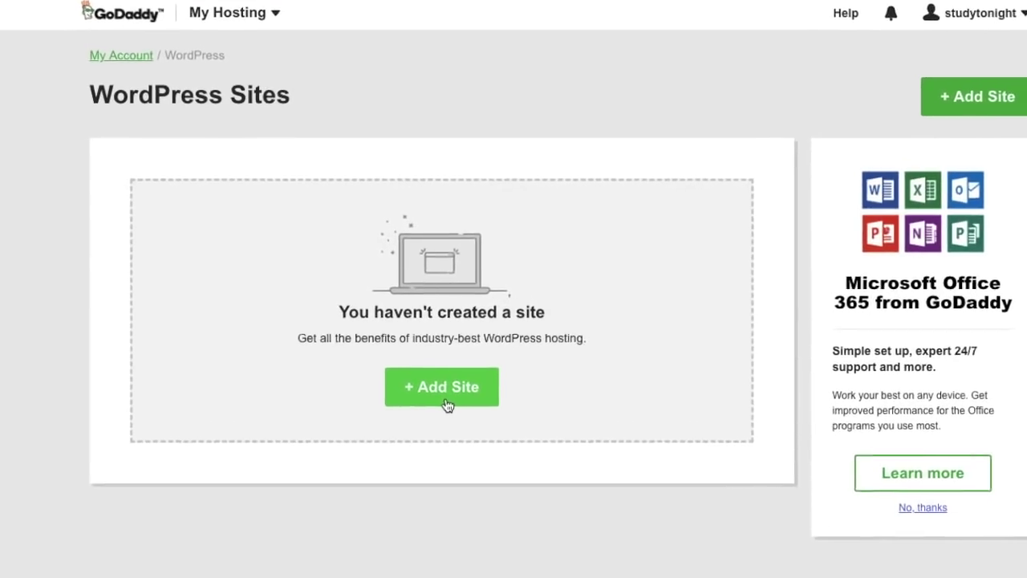
left_click(417, 376)
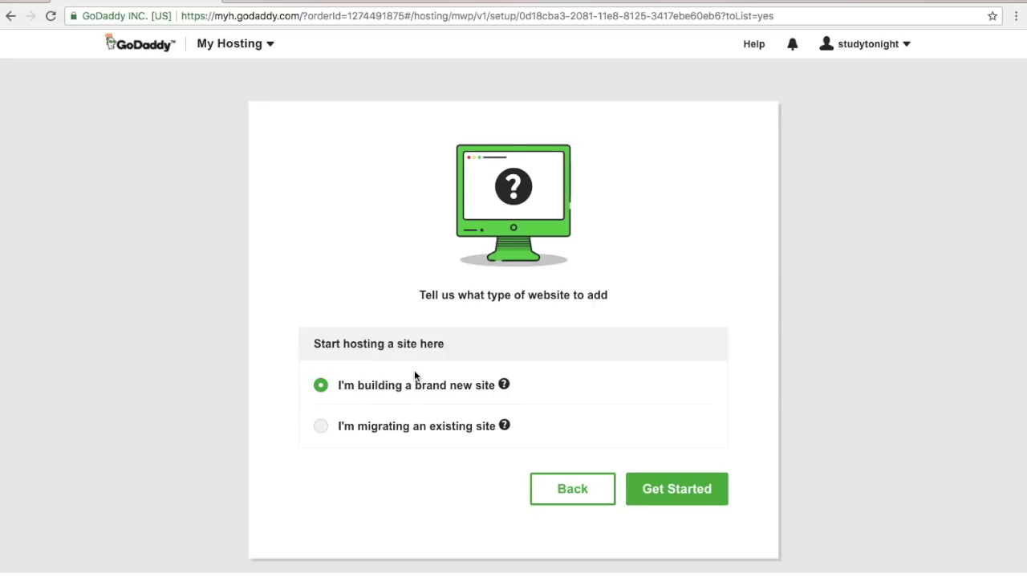
left_click(667, 490)
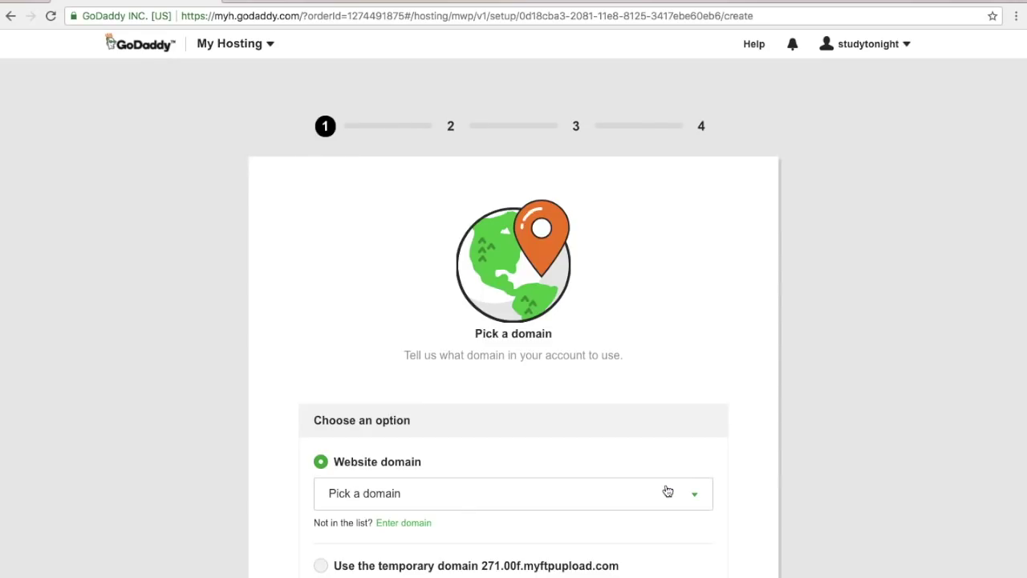
scroll(766, 329, "down", 2)
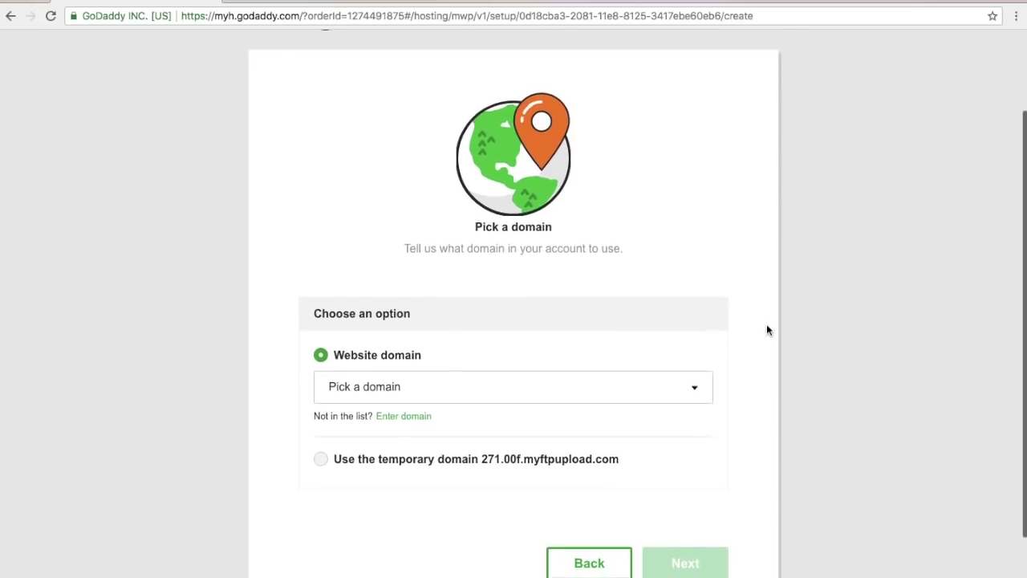
Choose howtomakeawebsite.co.in as the site domain and keep the Europe data center.
left_click(694, 324)
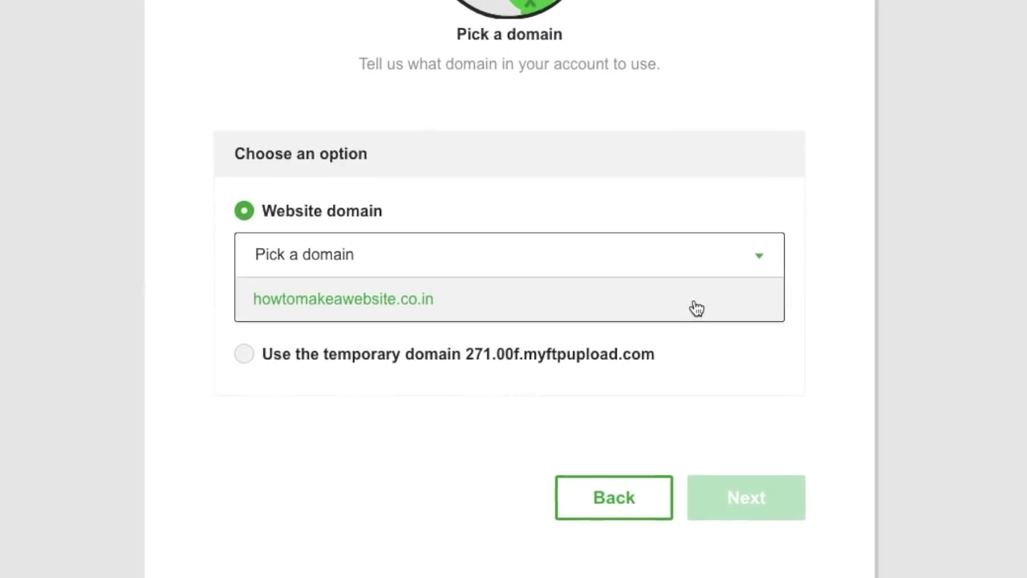
left_click(696, 309)
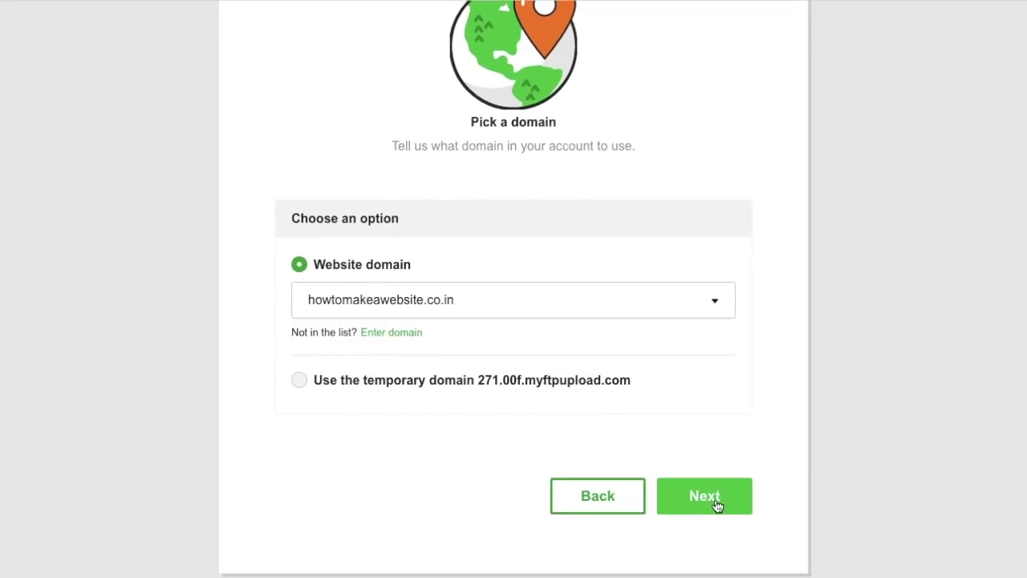
left_click(746, 498)
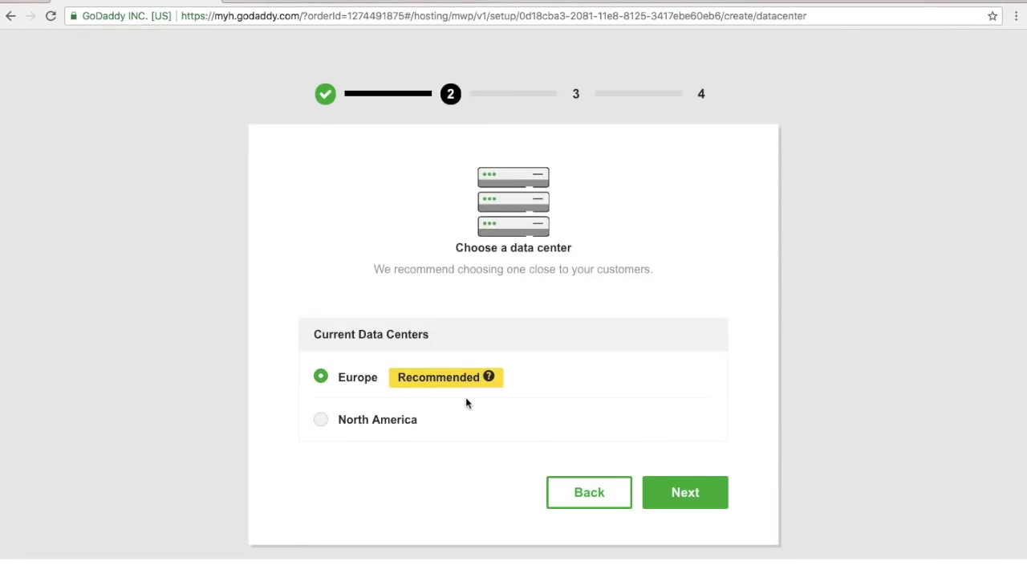
left_click(691, 505)
scroll(756, 399, "down", 2)
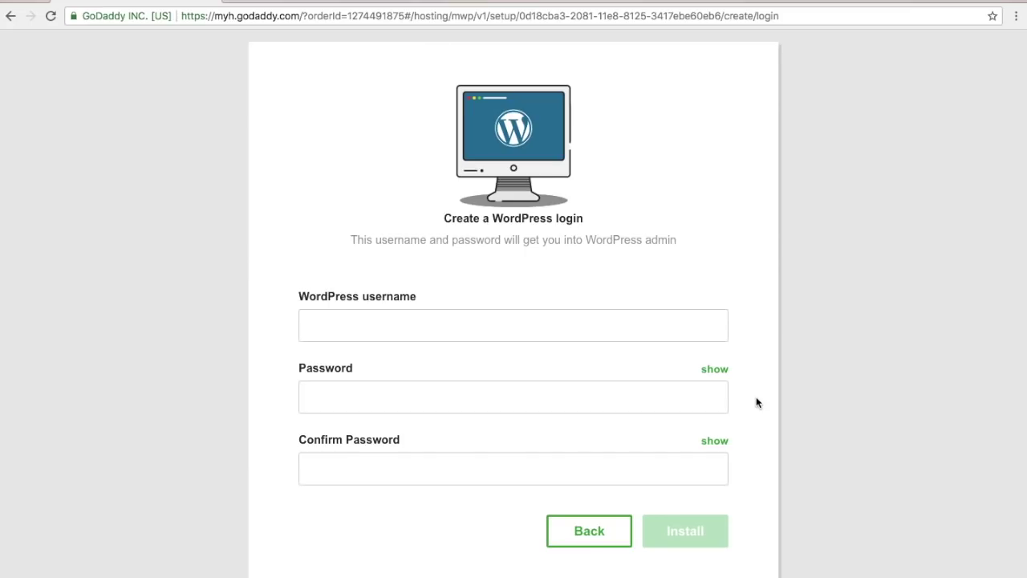
Enter the WordPress admin username, password and password confirmation.
left_click(615, 329)
type("studytonight")
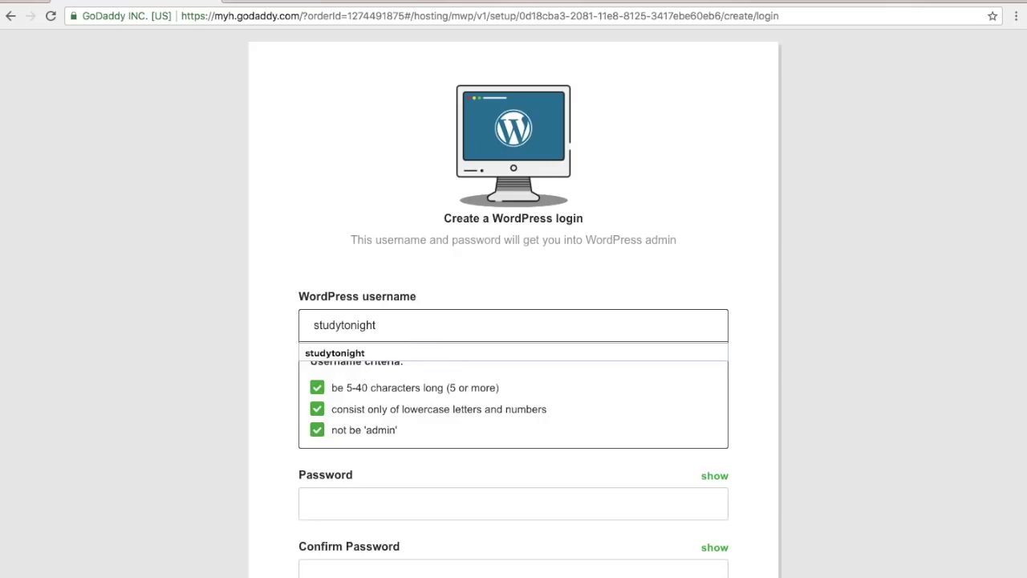
key("Tab")
type("•••••••••••")
left_click(348, 467)
type("••••••••")
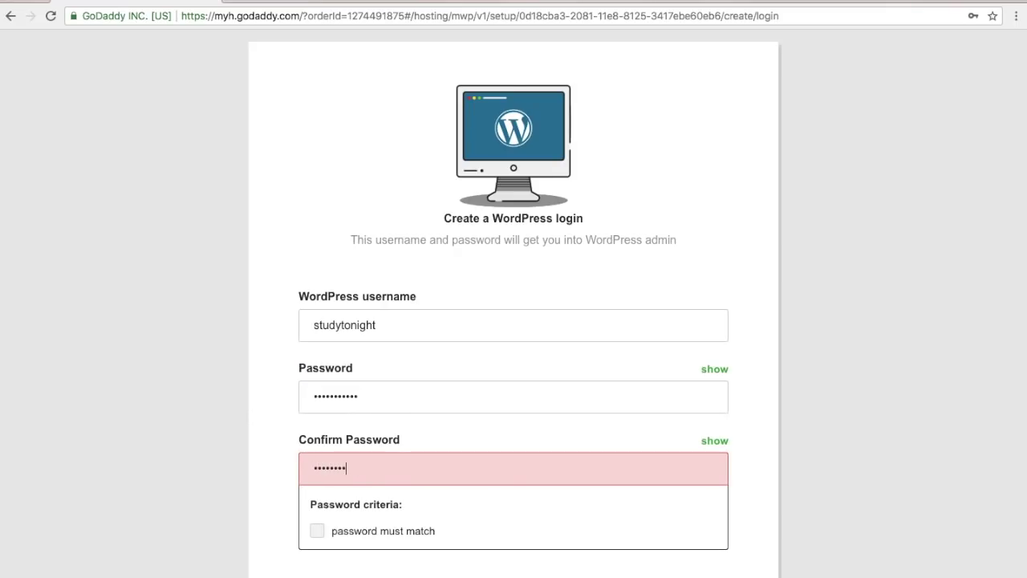
type("•••")
Install WordPress and go to the WordPress Sites overview.
scroll(754, 474, "down", 1)
left_click(726, 486)
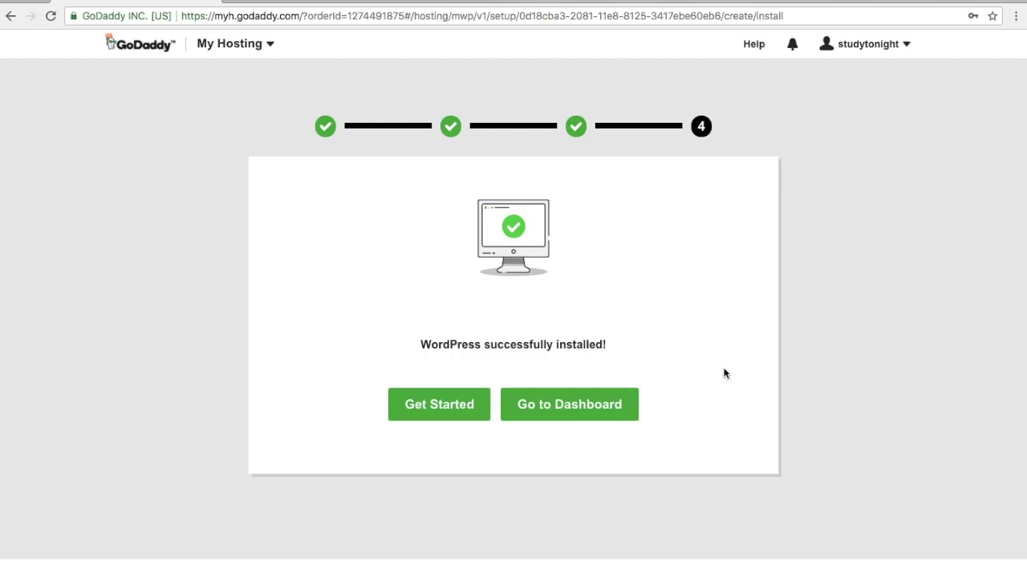
left_click(568, 418)
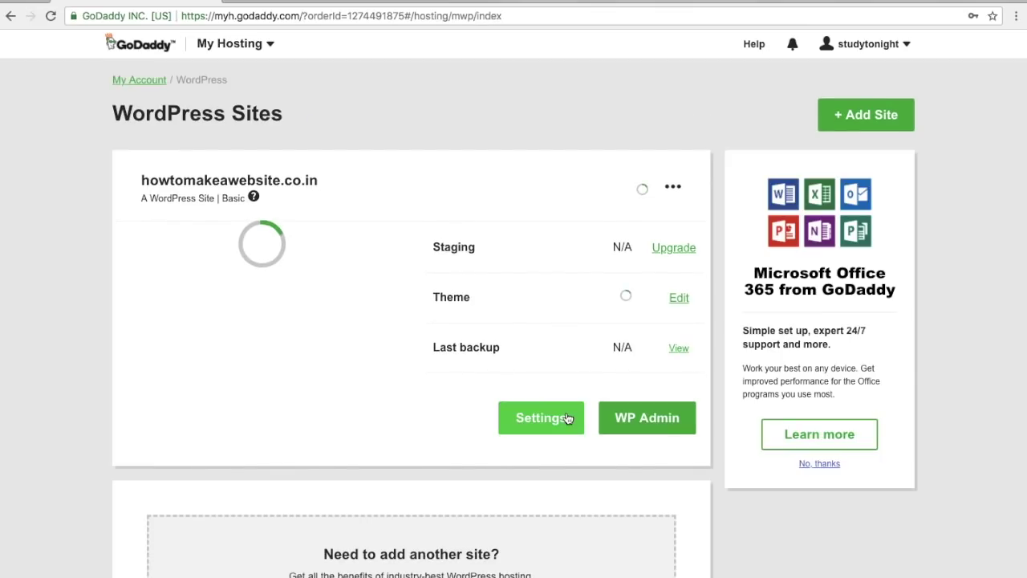
Open the howtomakeawebsite.co.in site settings and scroll through its plan details.
left_click(541, 418)
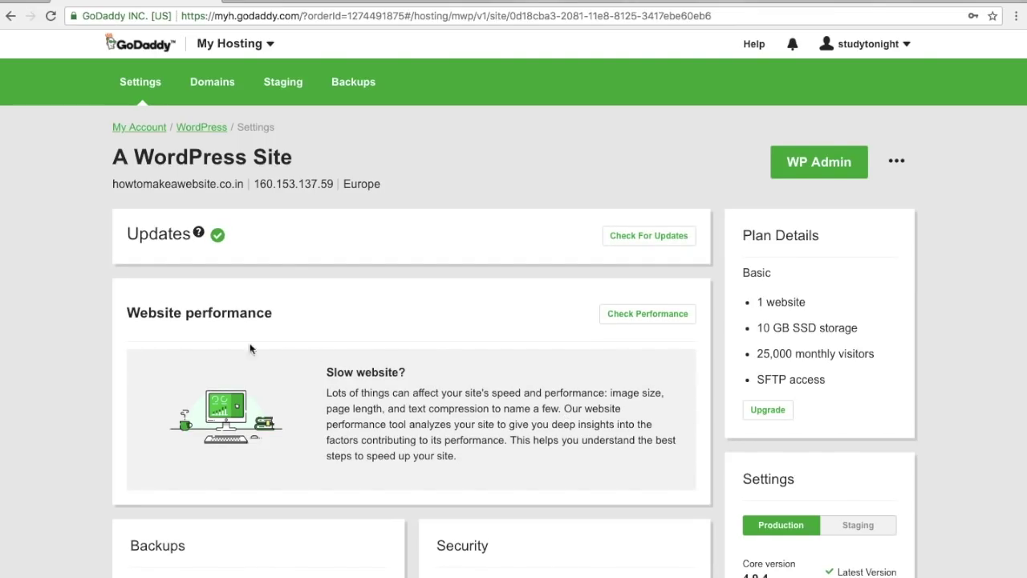
scroll(58, 345, "down", 3)
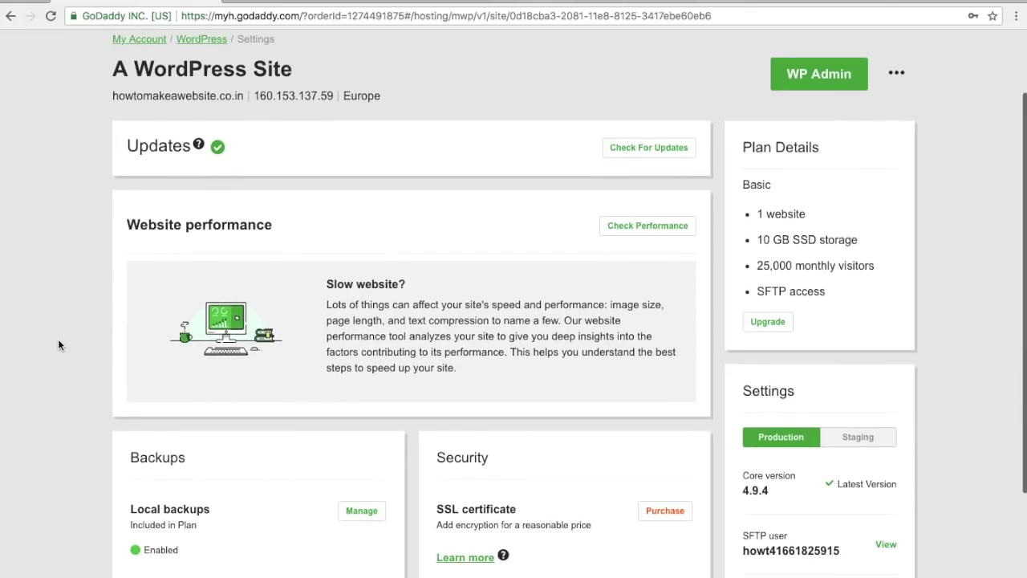
scroll(58, 345, "down", 1)
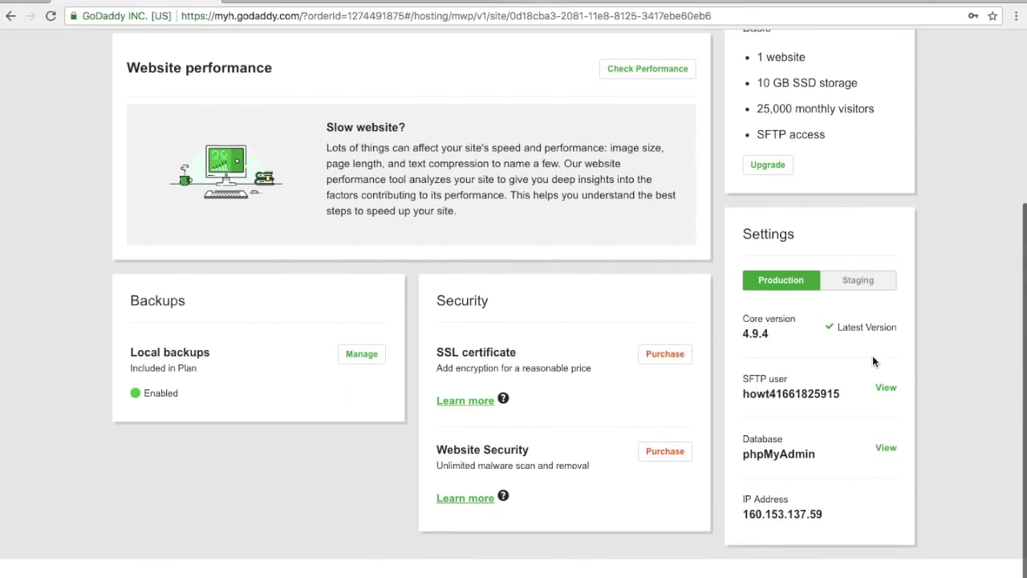
scroll(679, 172, "up", 4)
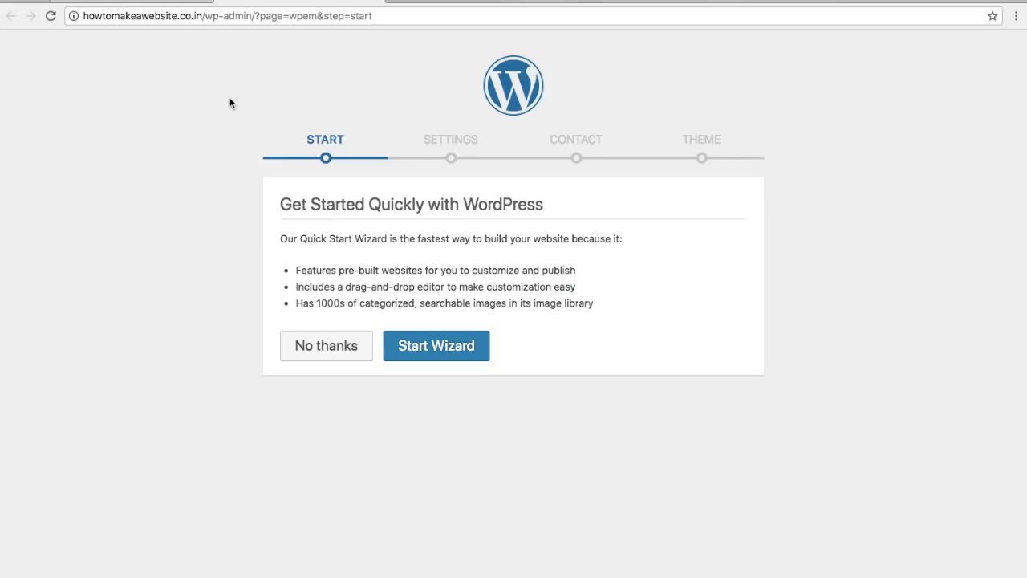
Decline the Quick Start Wizard, confirm with OK, and look over the Dashboard.
left_click(326, 358)
left_click(650, 102)
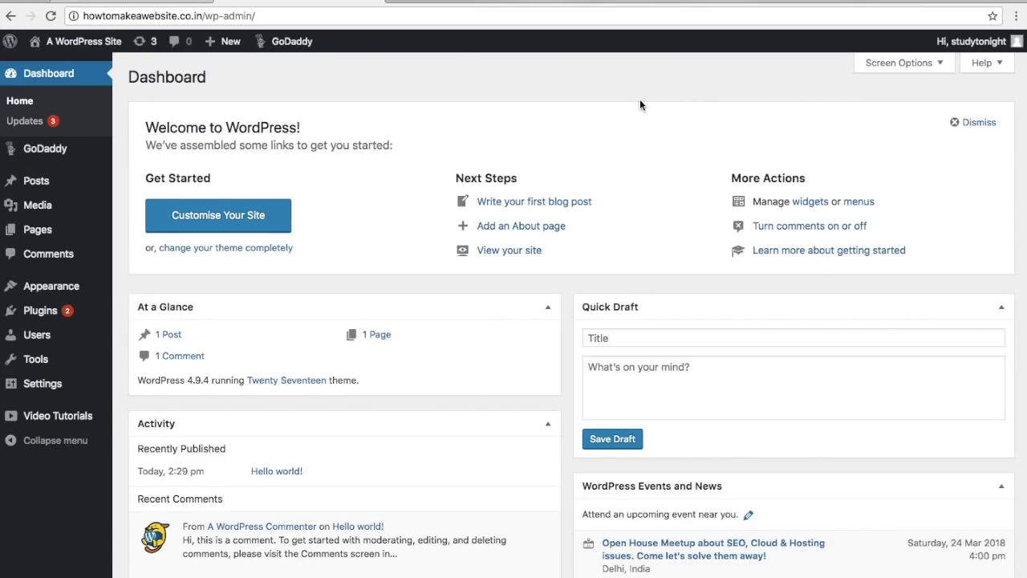
scroll(408, 318, "down", 5)
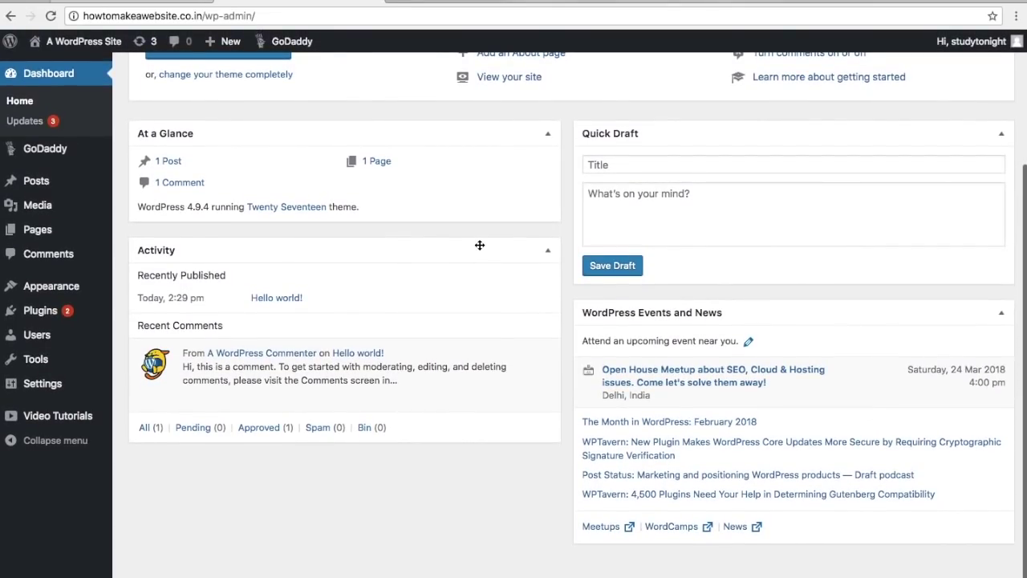
scroll(477, 243, "up", 5)
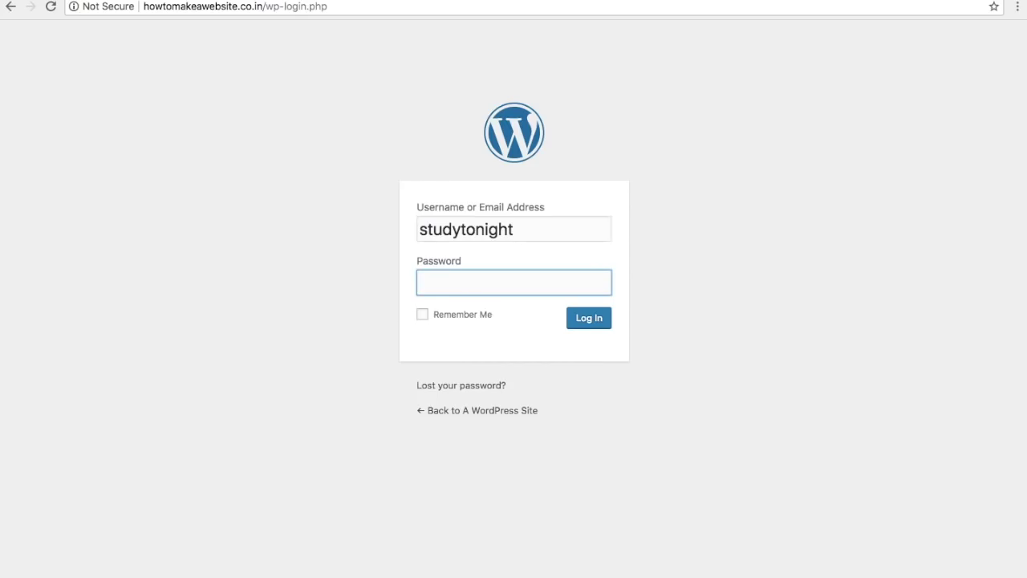
Log in with the admin password and scroll through the live Twenty Seventeen front page.
type("••••••••••")
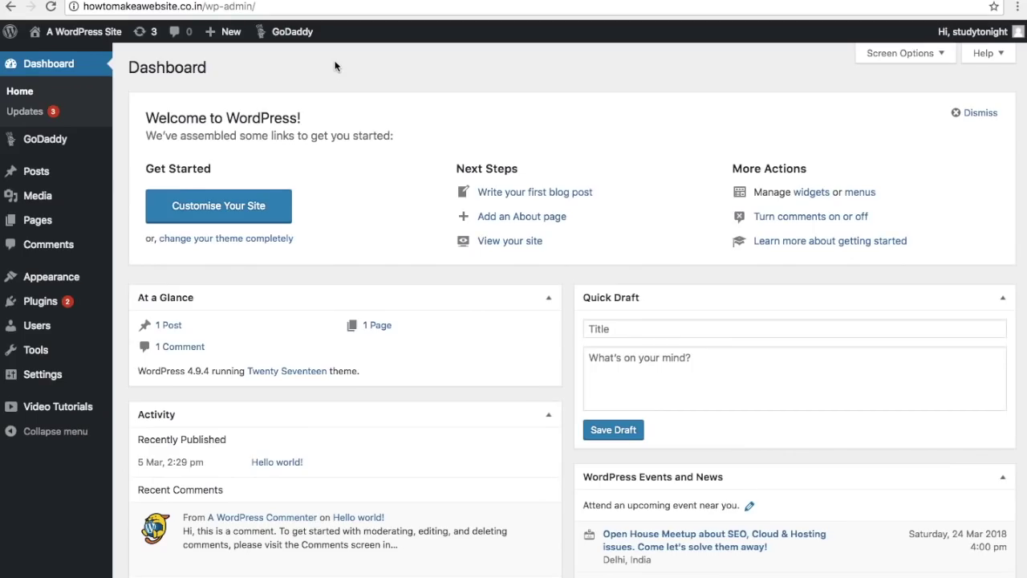
mouse_move(88, 33)
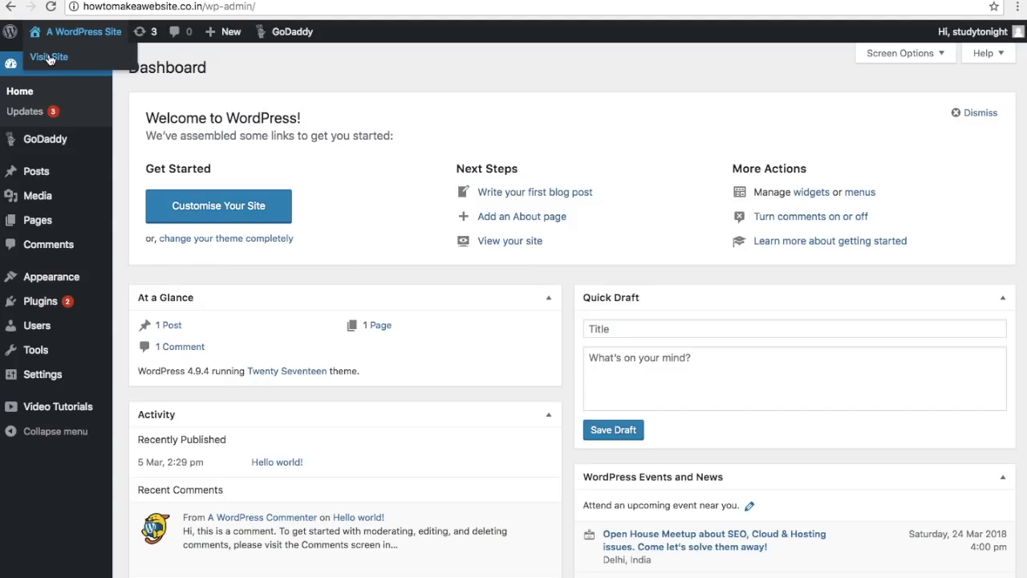
left_click(53, 64)
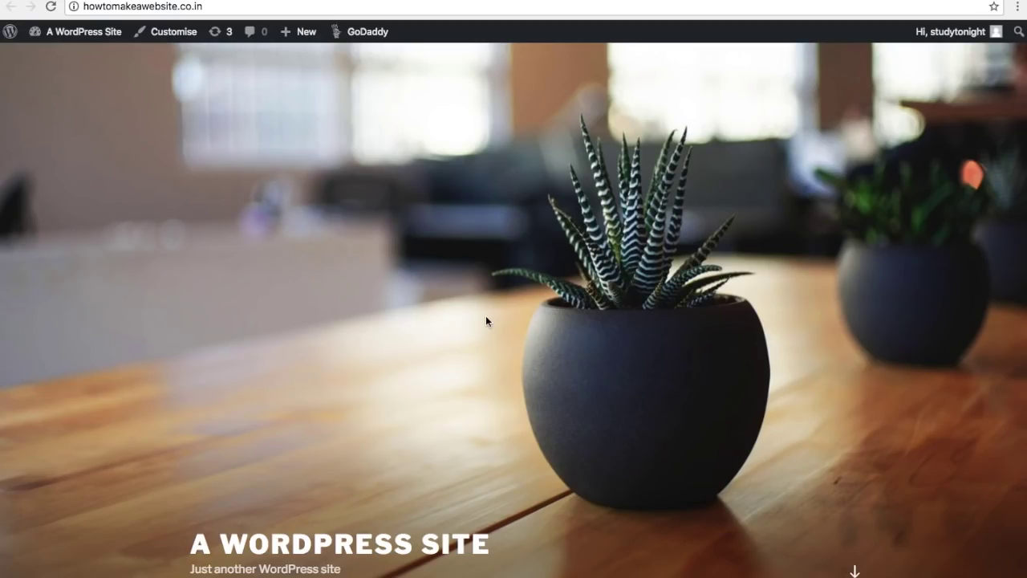
scroll(486, 317, "down", 6)
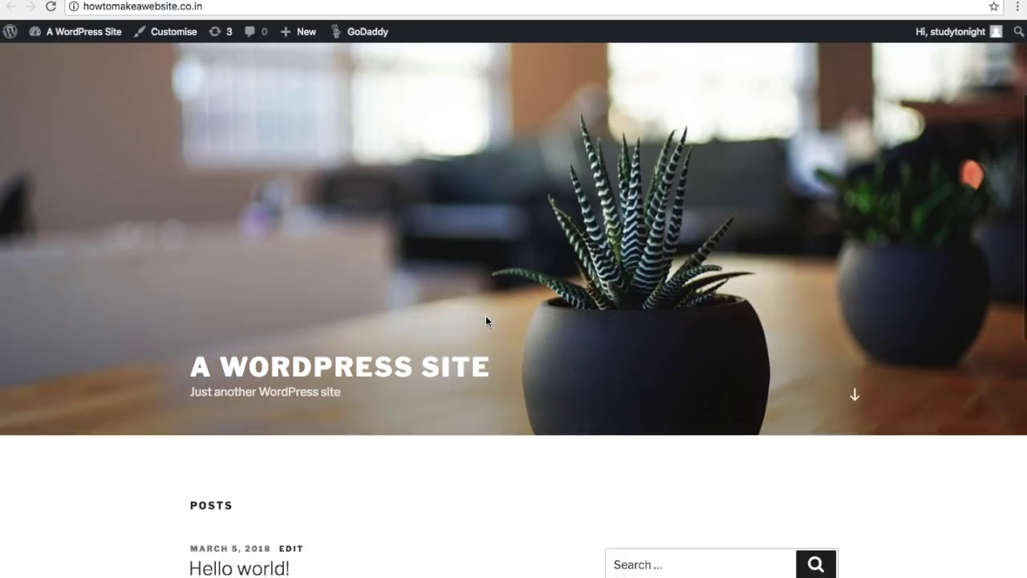
scroll(485, 317, "down", 5)
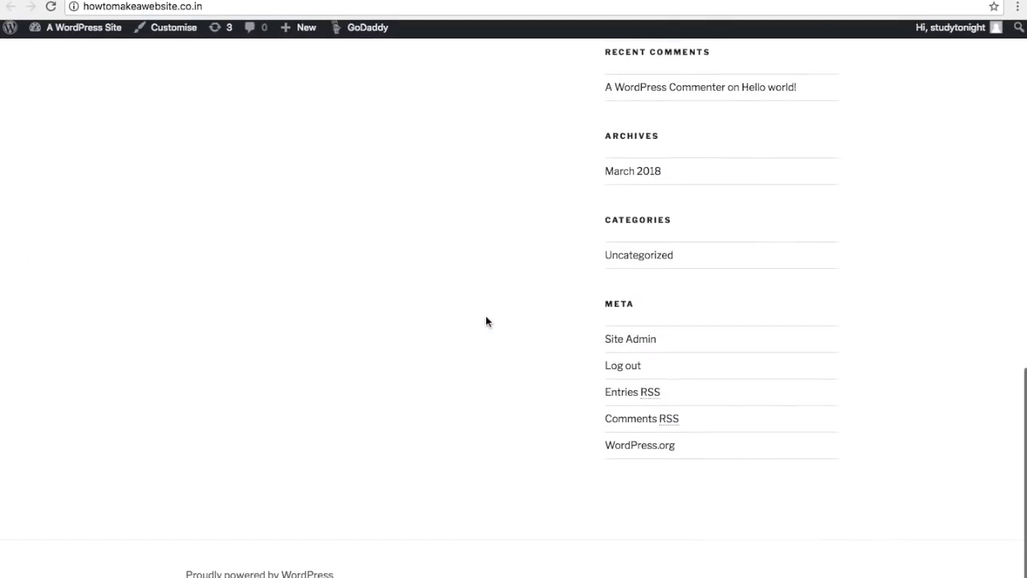
scroll(485, 317, "up", 4)
scroll(485, 320, "up", 7)
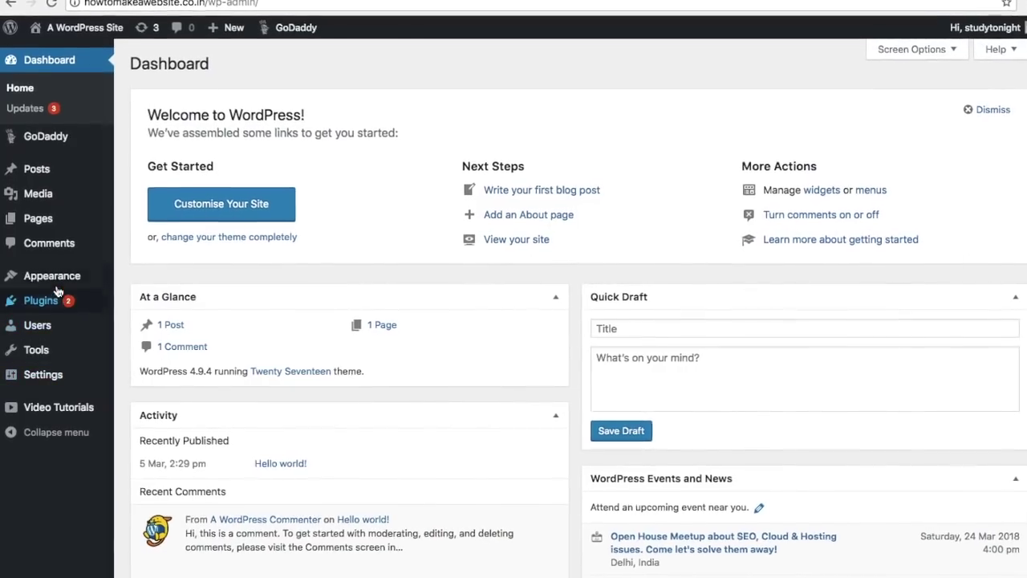
Open Appearance > Themes to view the installed themes.
mouse_move(56, 278)
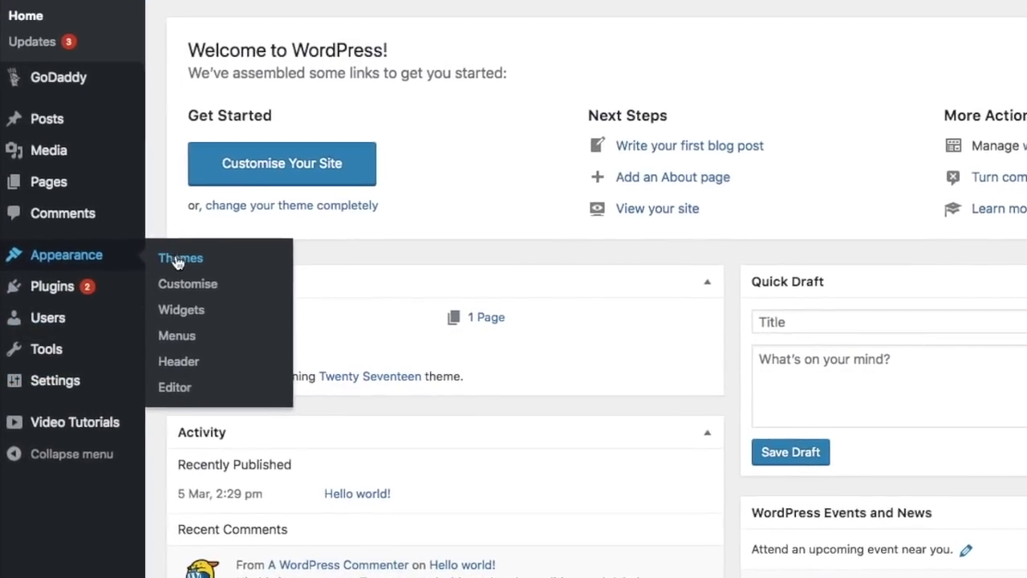
left_click(210, 243)
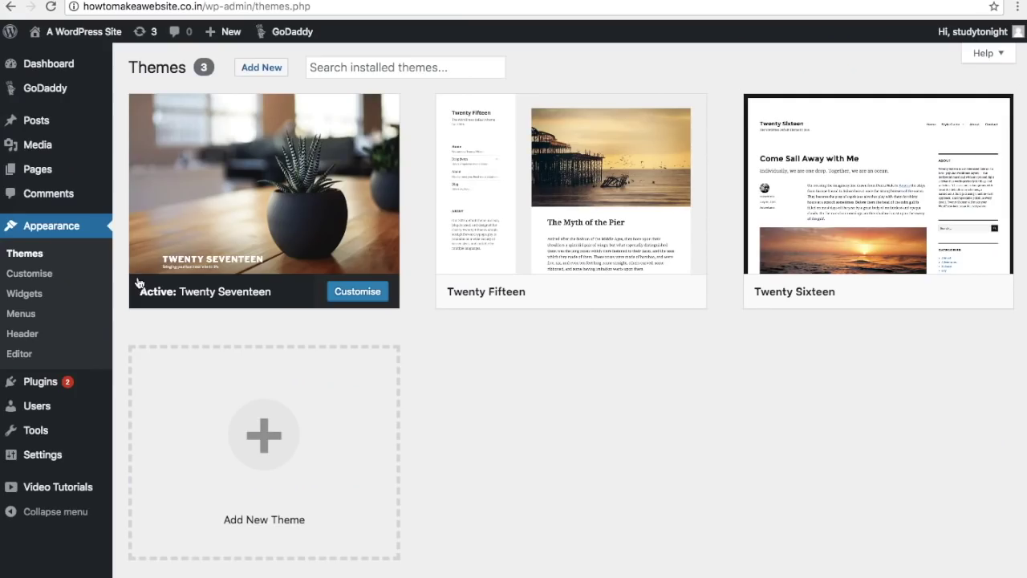
mouse_move(532, 208)
Search new themes for 'astr', then install and activate the Astra theme.
left_click(263, 69)
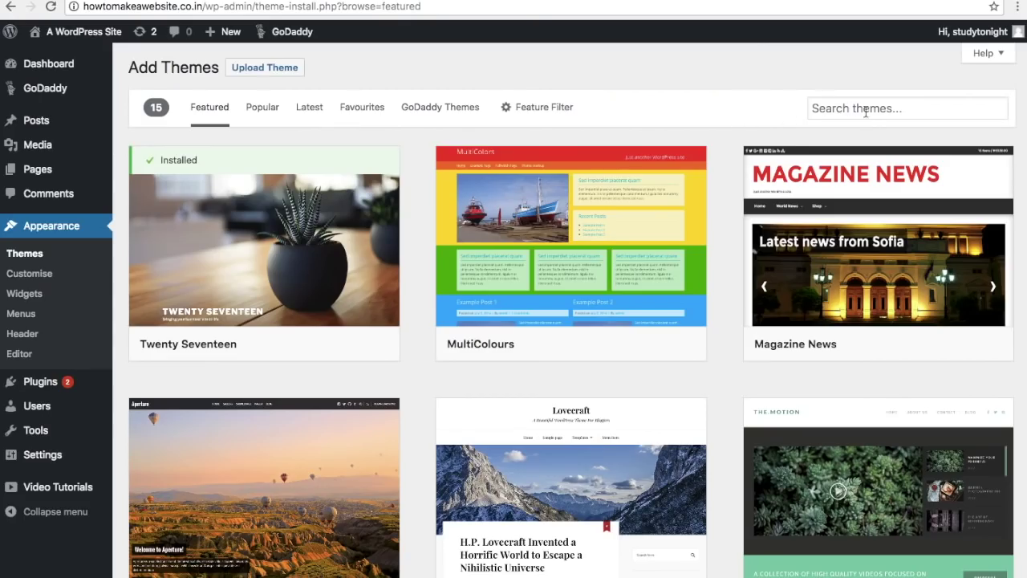
left_click(872, 115)
type("astra")
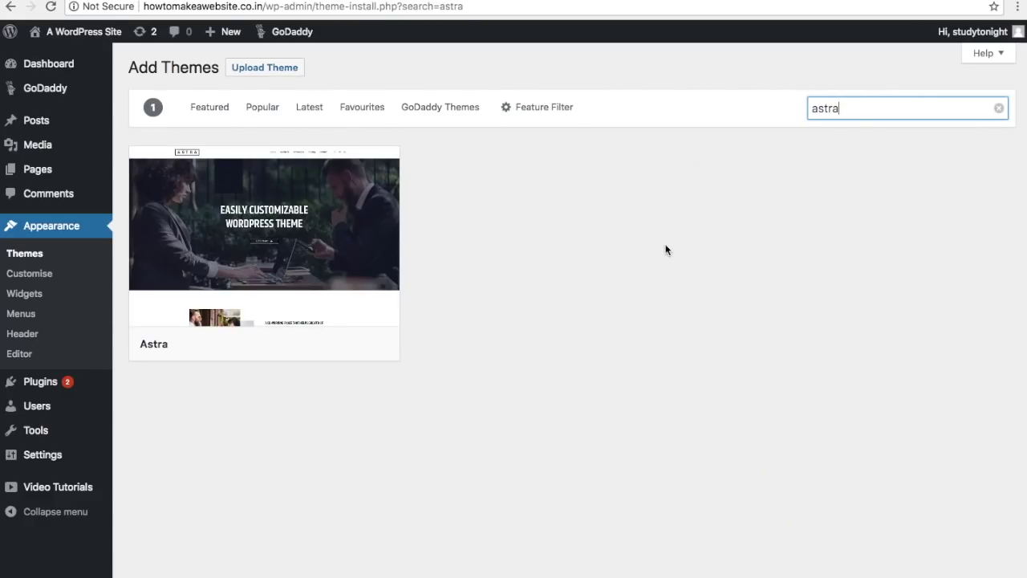
mouse_move(296, 250)
left_click(308, 346)
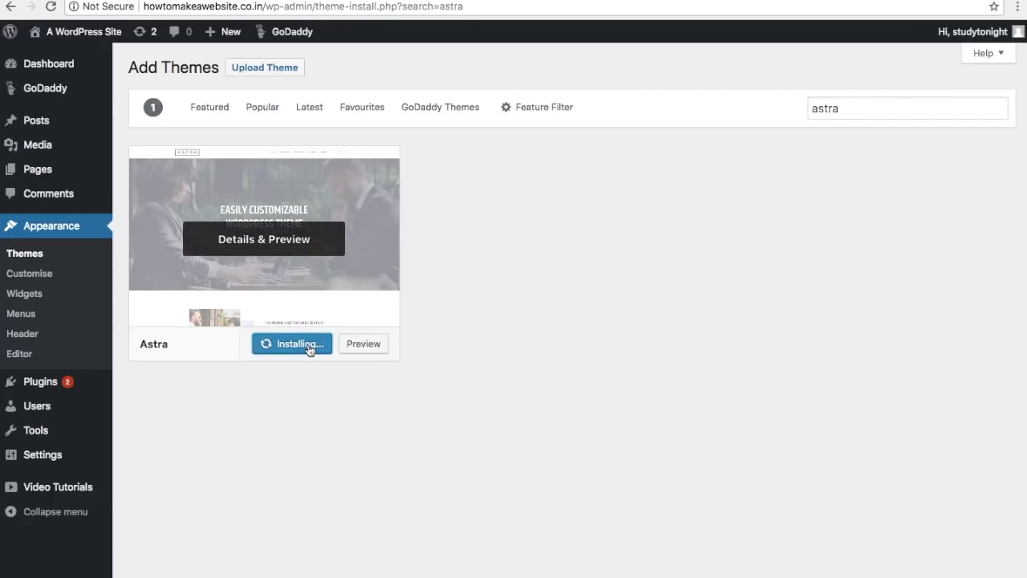
left_click(284, 346)
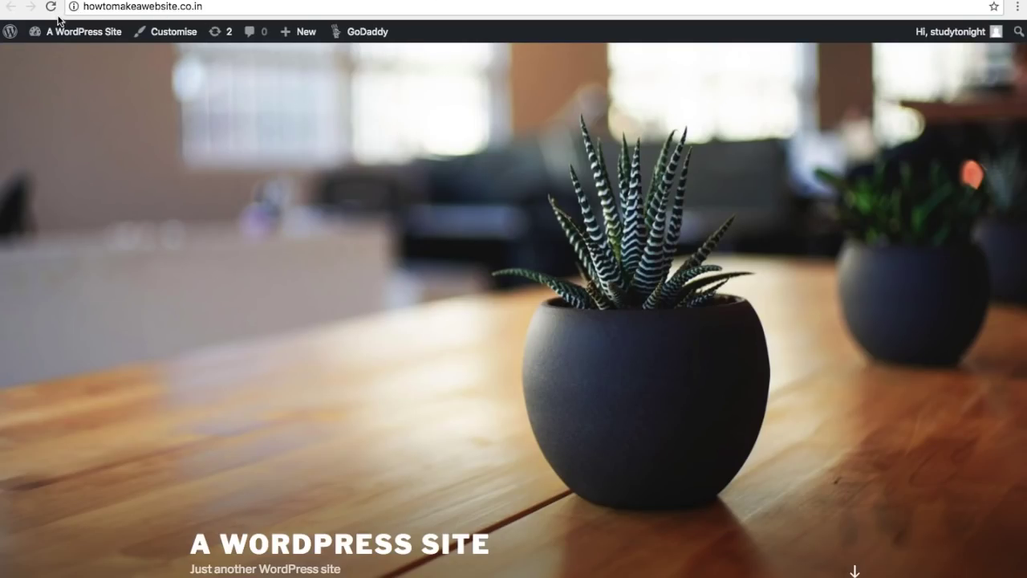
Reload the Themes page to confirm Astra is the active theme.
left_click(49, 7)
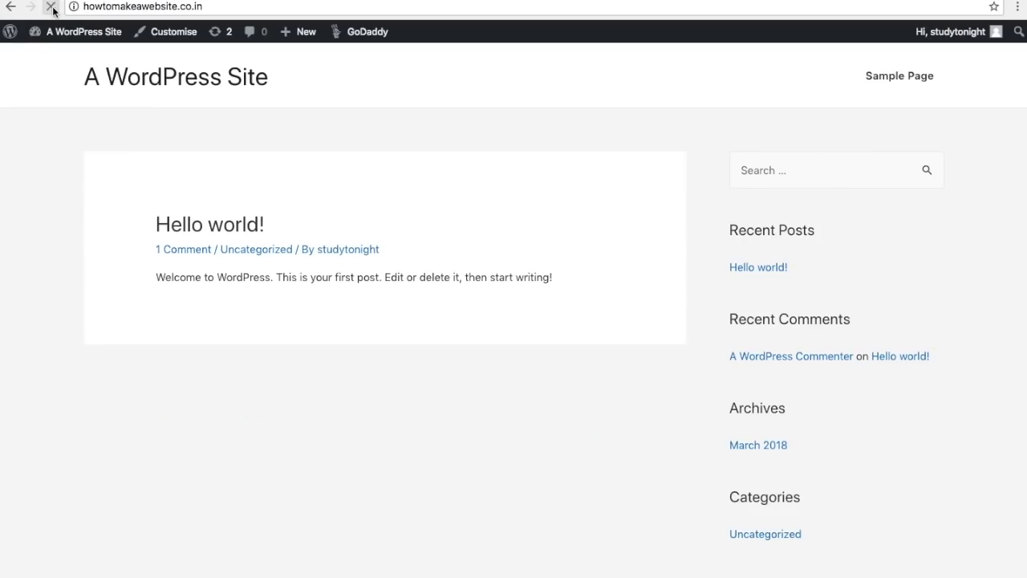
scroll(51, 324, "up", 1)
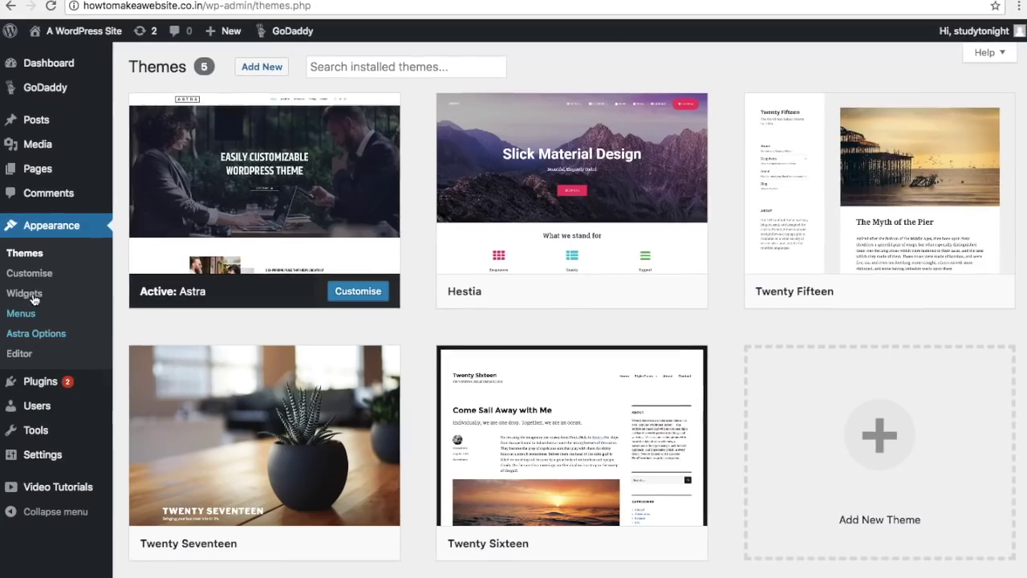
mouse_move(37, 411)
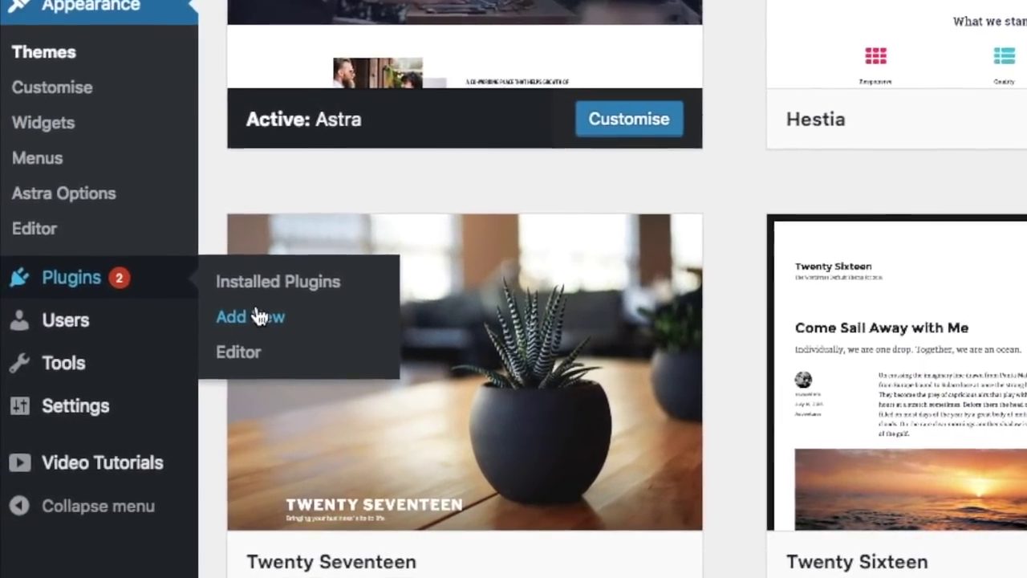
Search the WordPress plugin directory for 'astra'.
left_click(211, 351)
left_click(857, 108)
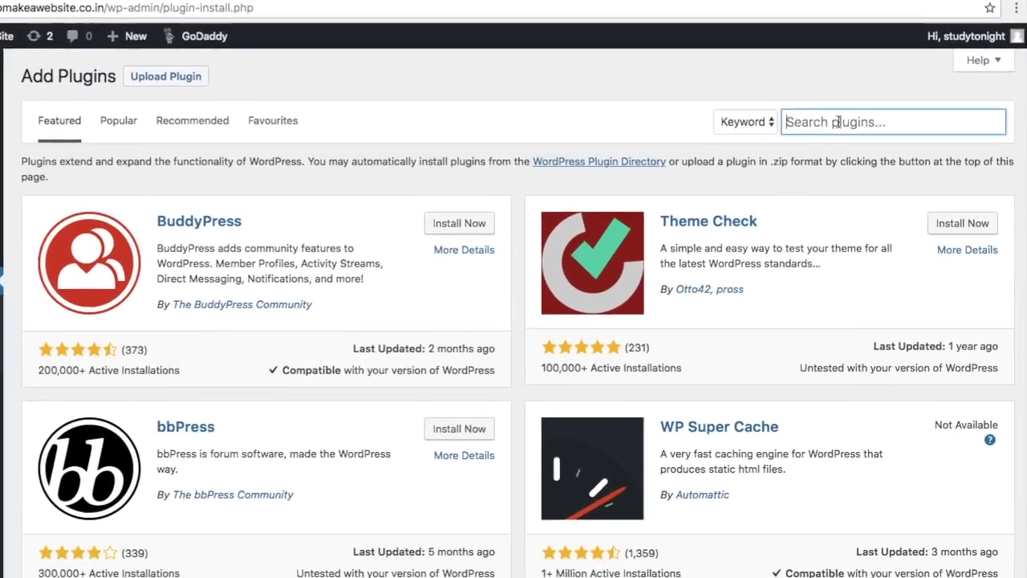
type("astra")
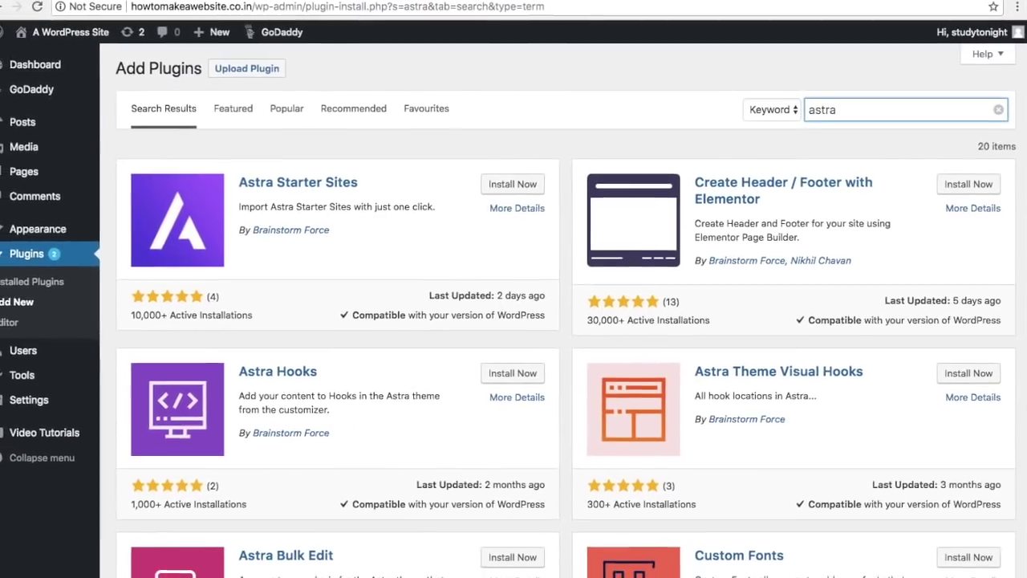
key("Tab")
Install Astra Starter Sites and open its starter-site library.
left_click(534, 184)
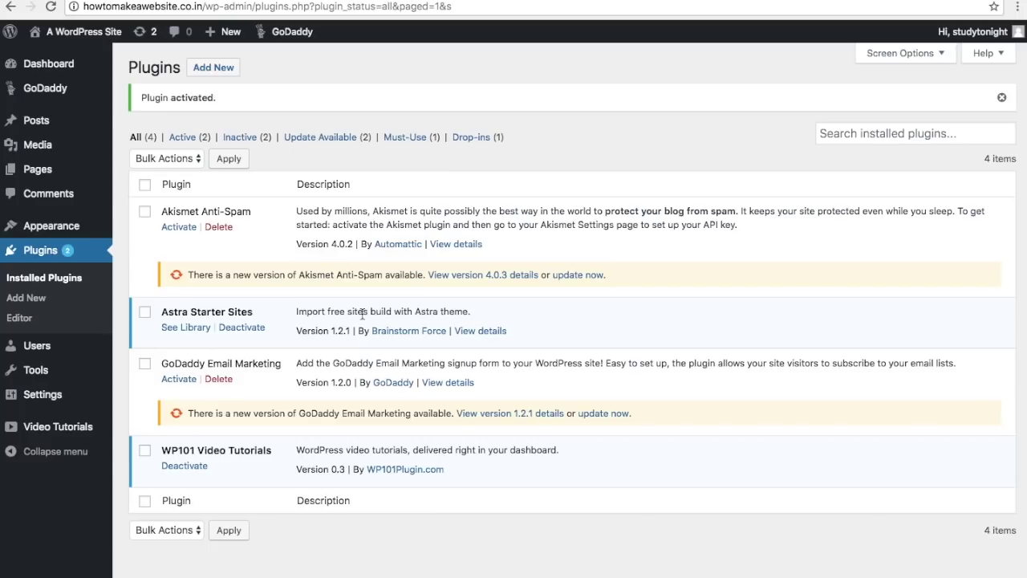
left_click(185, 138)
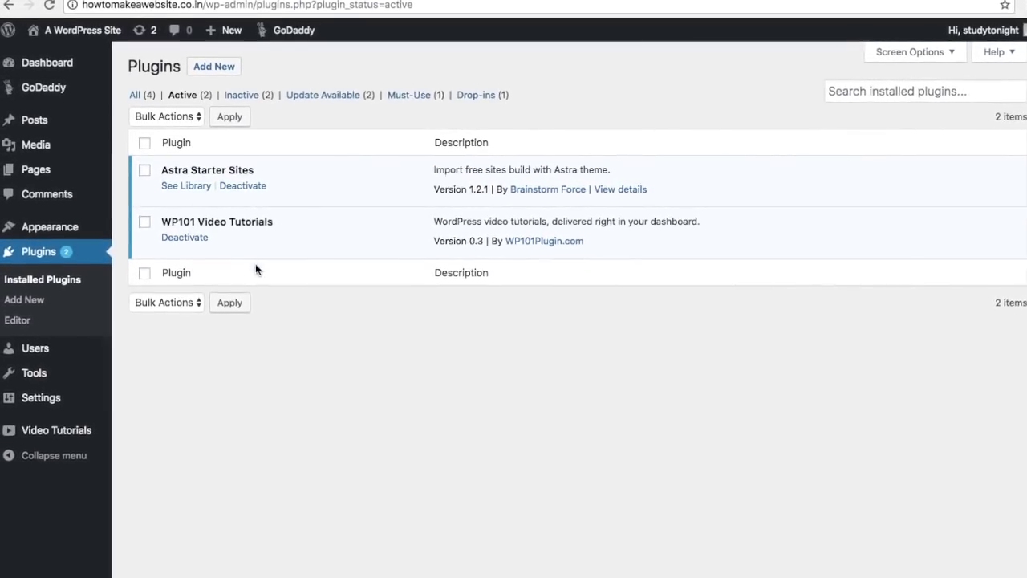
left_click(190, 188)
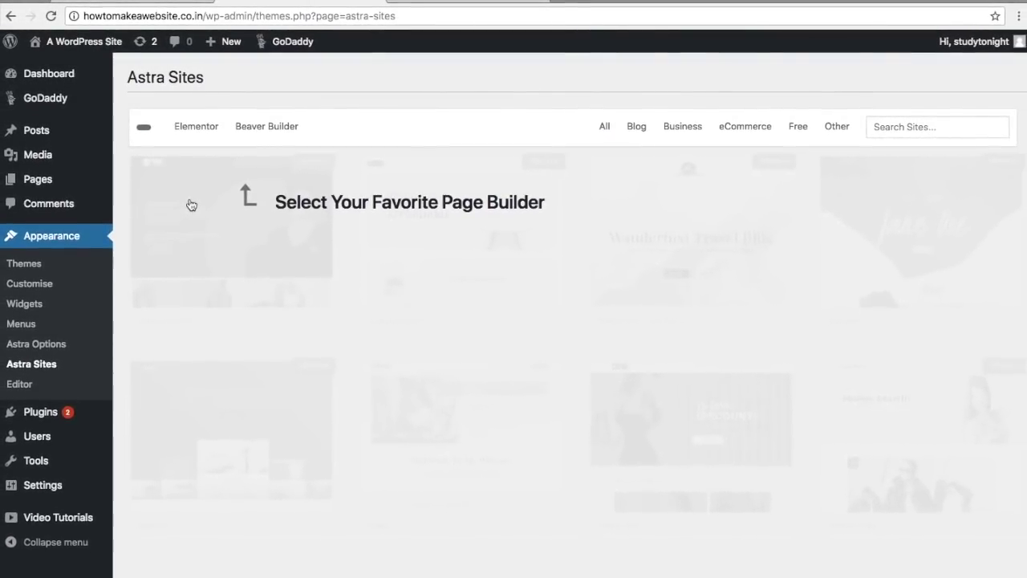
Filter the Astra Sites library to Elementor and preview the Conference Event starter site.
left_click(196, 125)
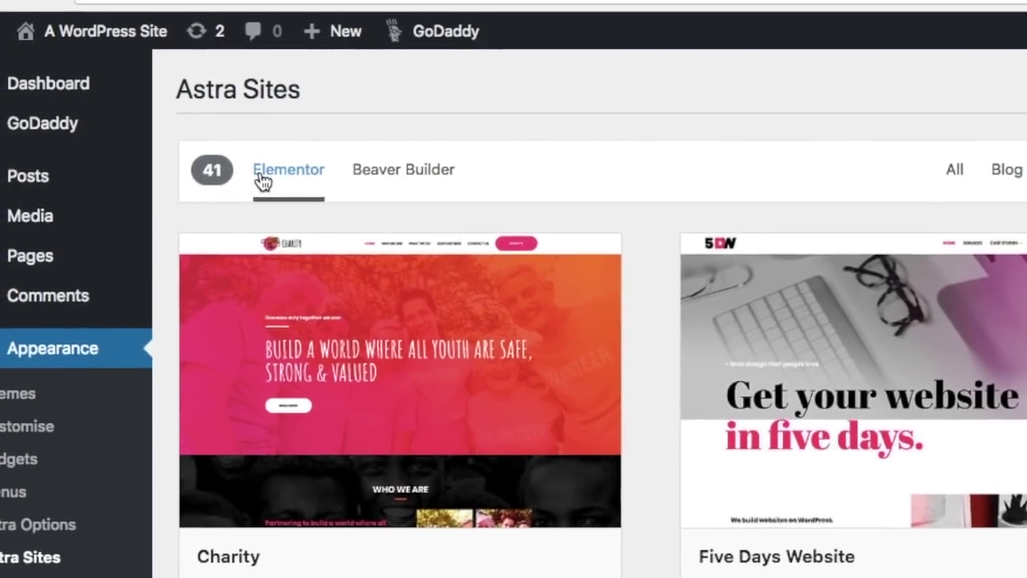
scroll(638, 541, "down", 5)
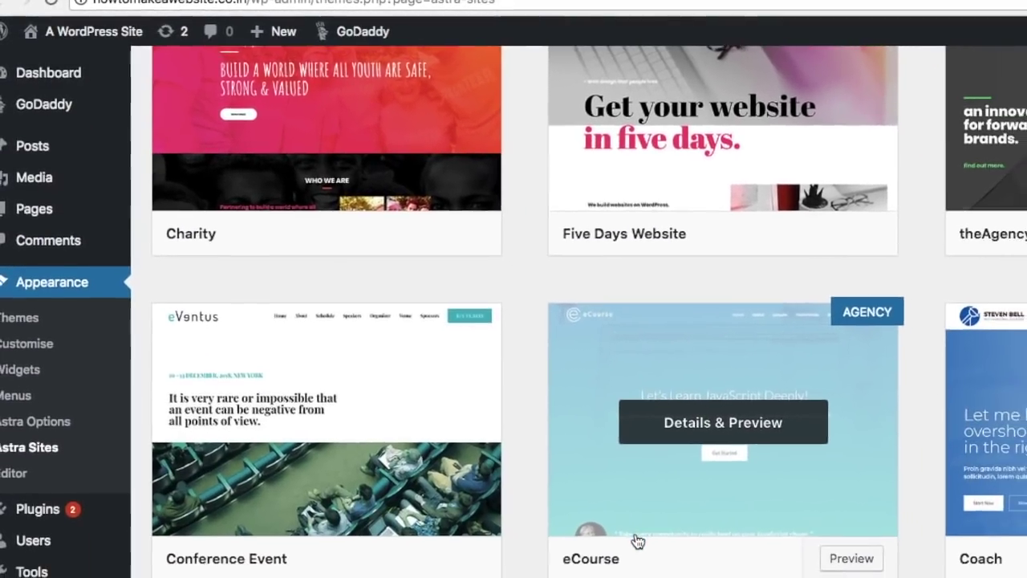
scroll(638, 542, "down", 7)
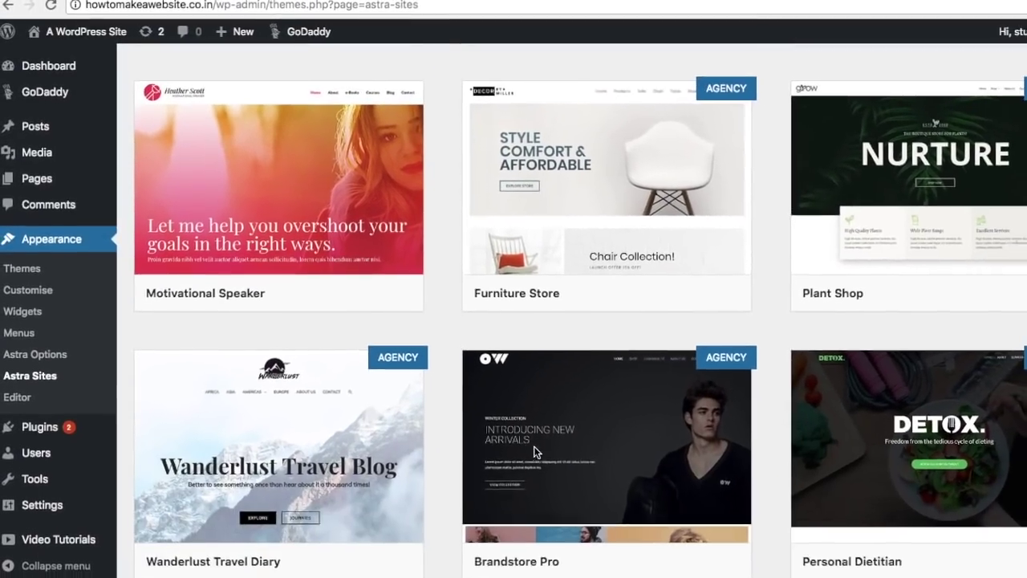
scroll(536, 451, "down", 8)
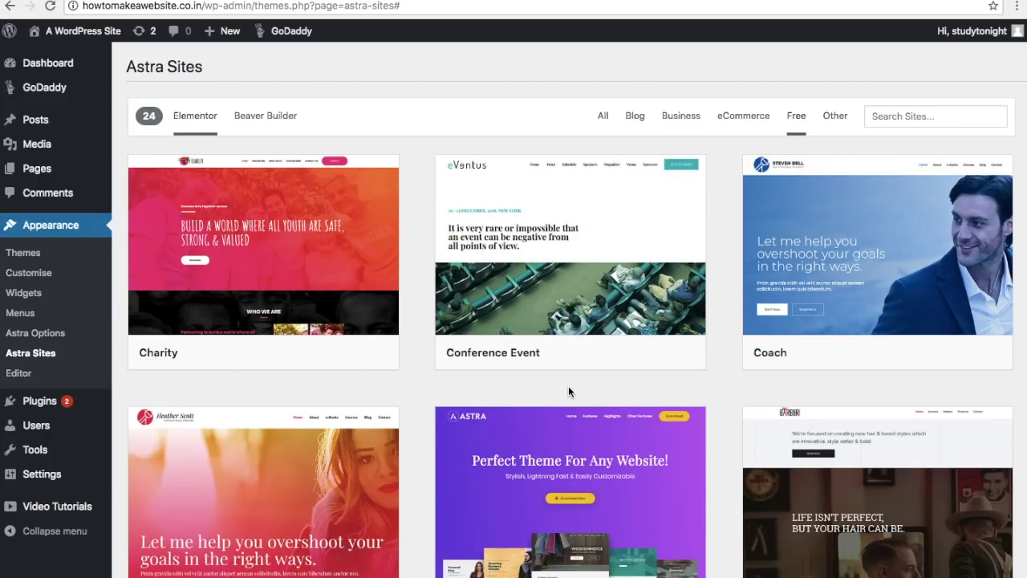
left_click(576, 302)
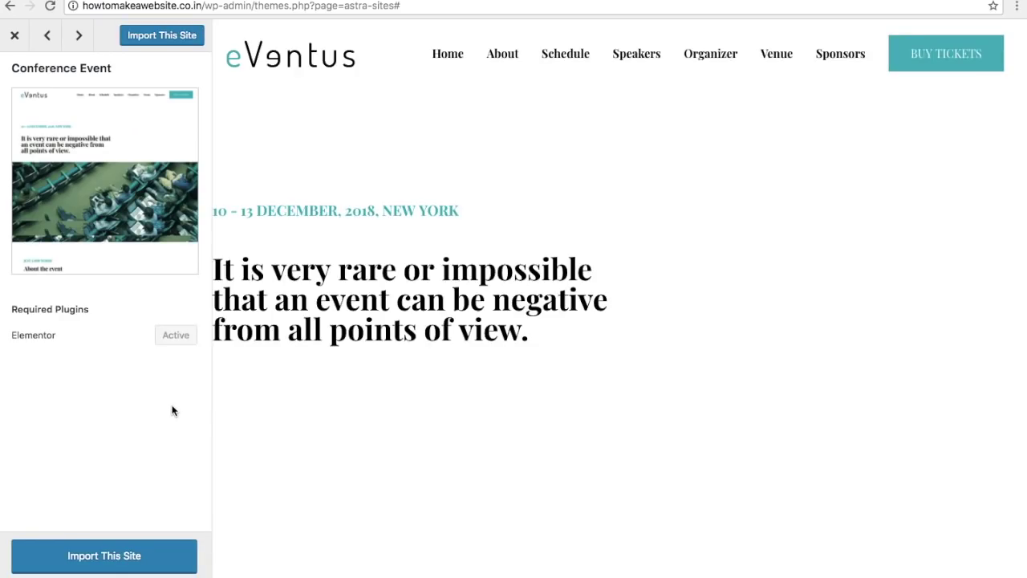
scroll(582, 385, "down", 12)
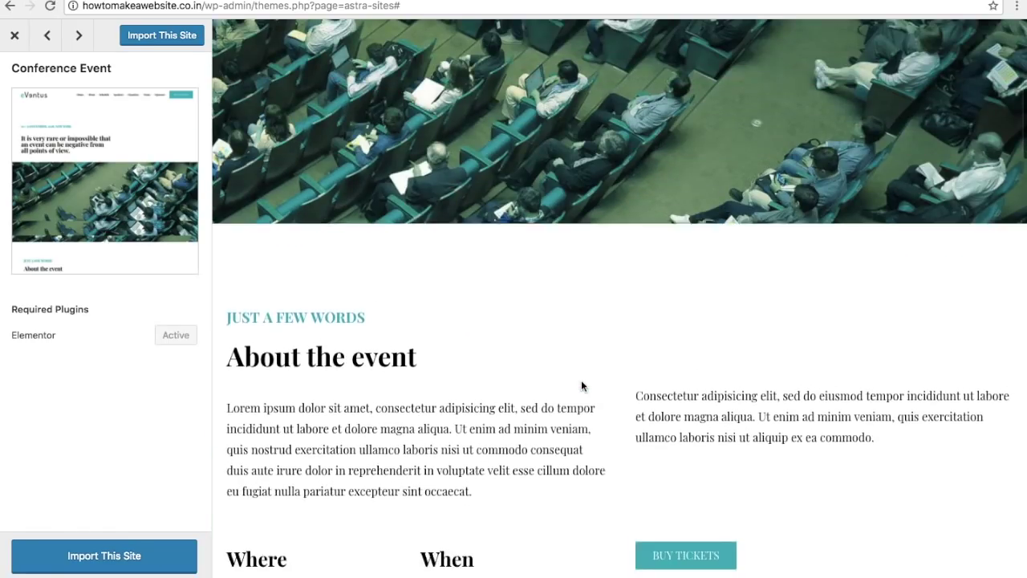
scroll(581, 386, "down", 10)
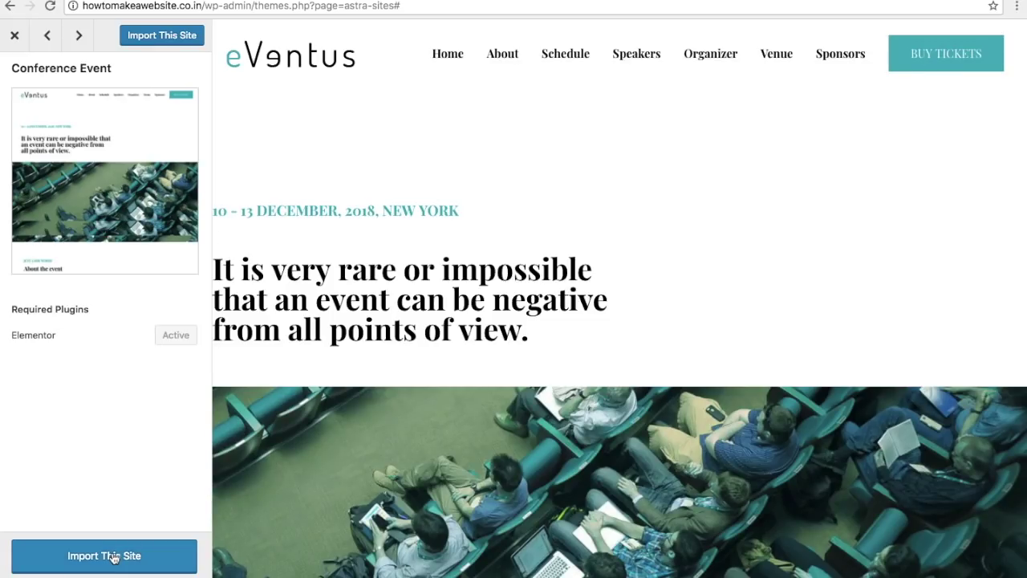
Import the Conference Event site, confirm, then scroll through the live eVentus homepage.
left_click(110, 555)
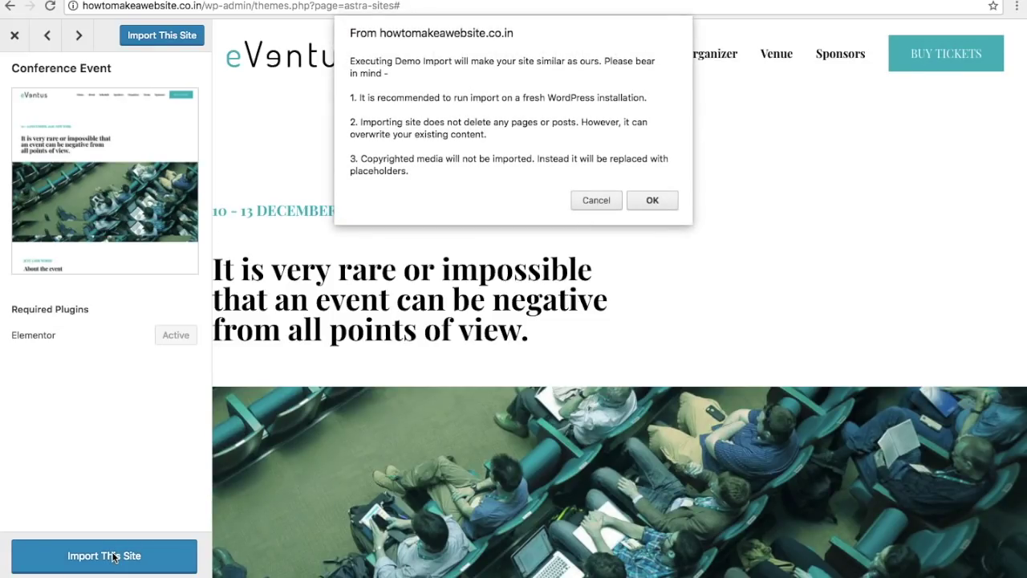
left_click(653, 202)
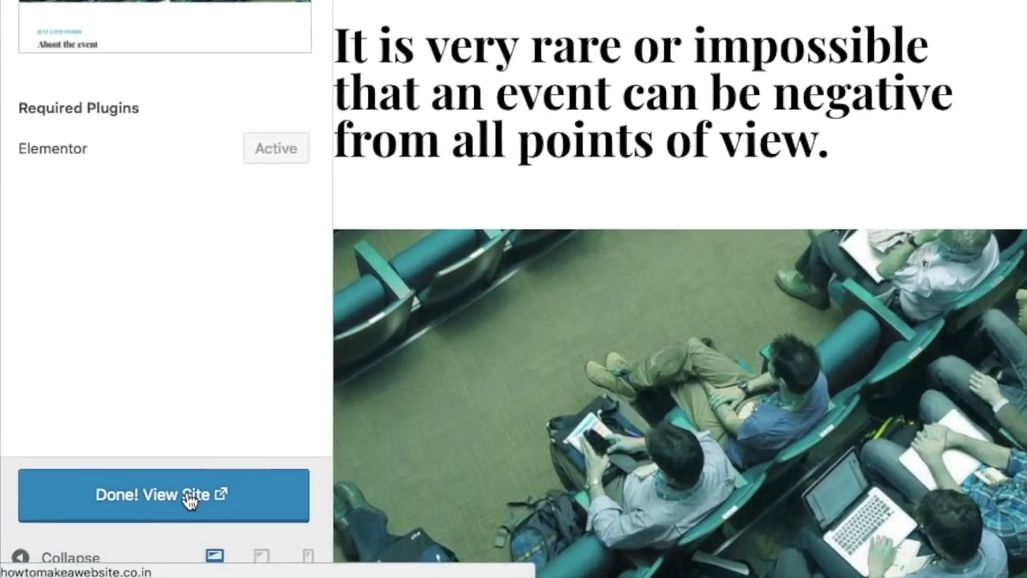
left_click(122, 555)
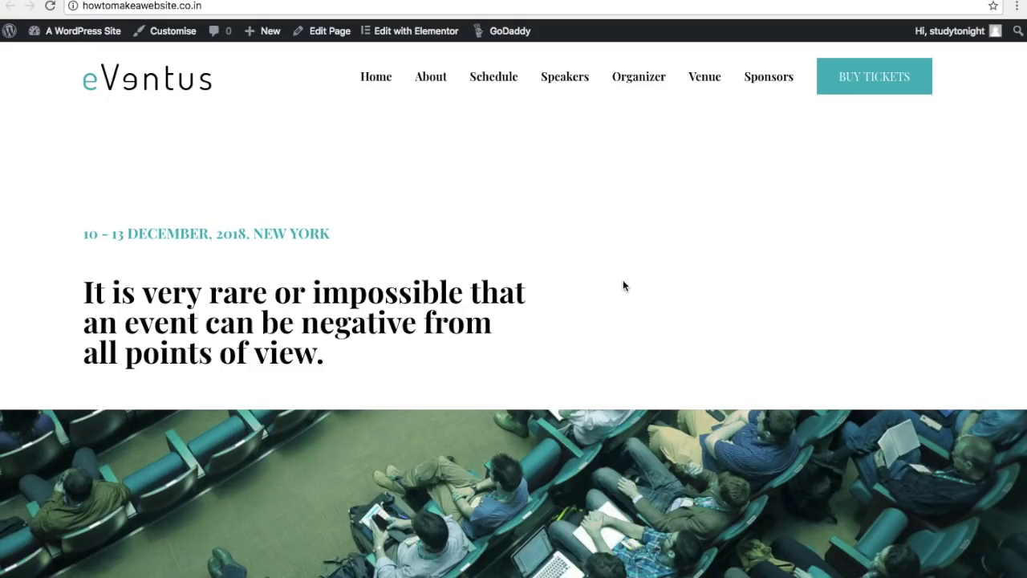
scroll(622, 282, "down", 5)
scroll(623, 285, "down", 10)
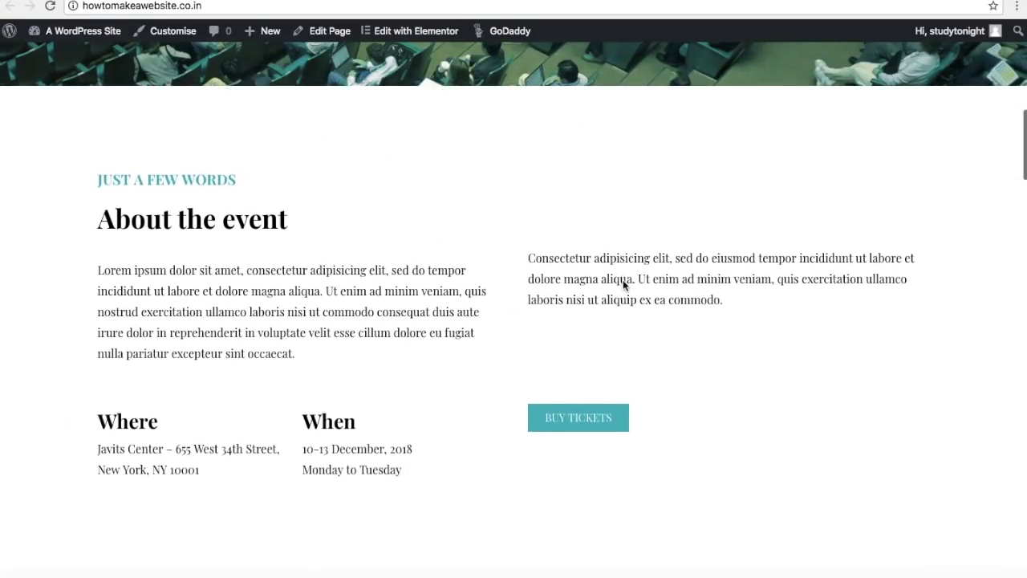
scroll(623, 285, "down", 15)
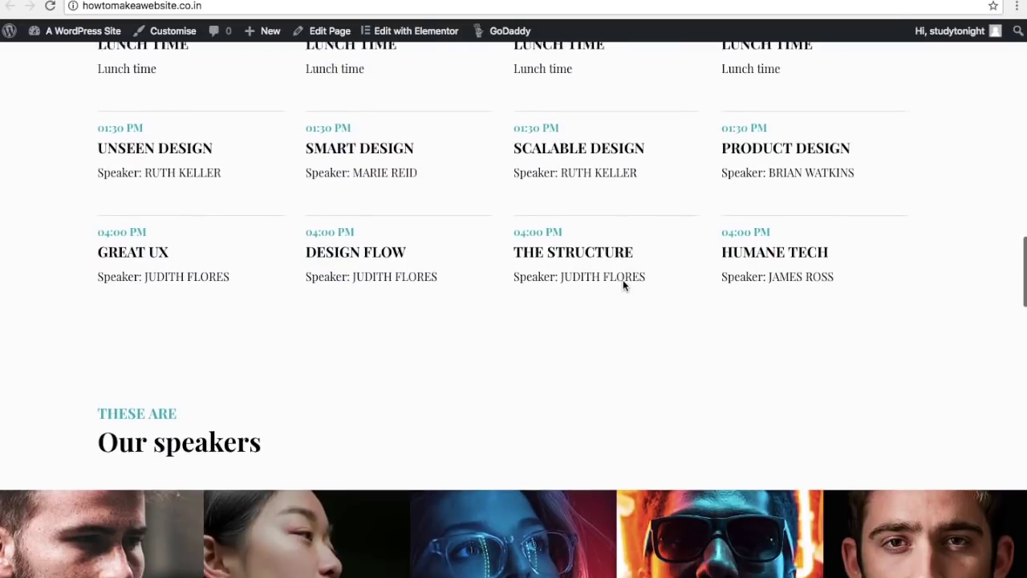
scroll(624, 285, "down", 15)
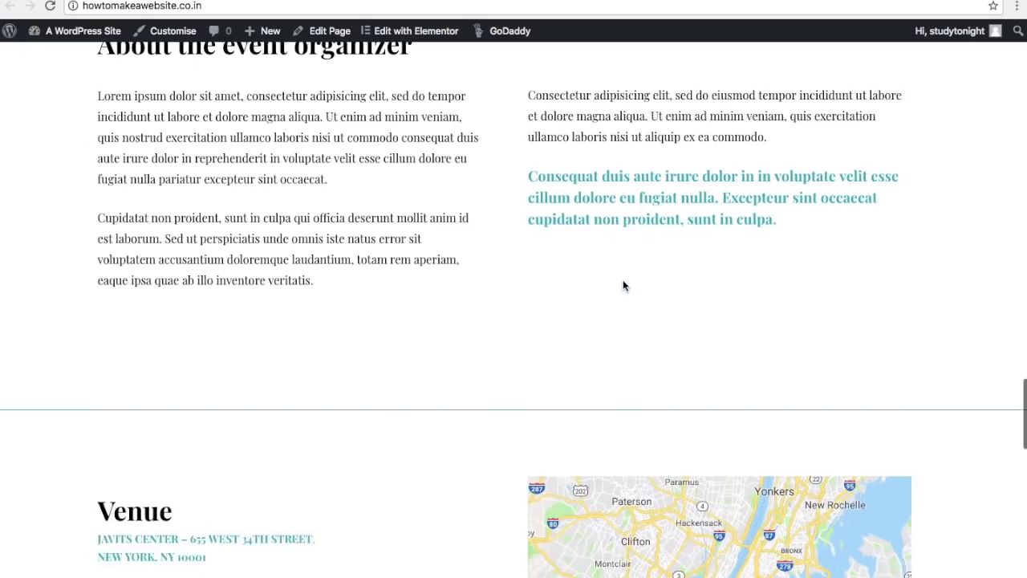
scroll(623, 285, "down", 6)
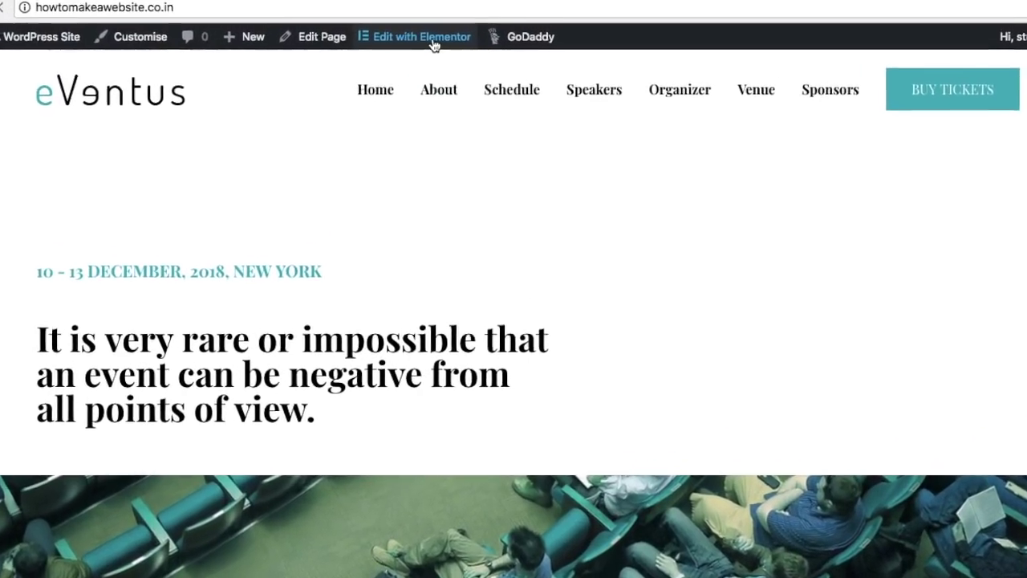
Replace the homepage heading text with 'This is my new website' and save.
left_click(469, 76)
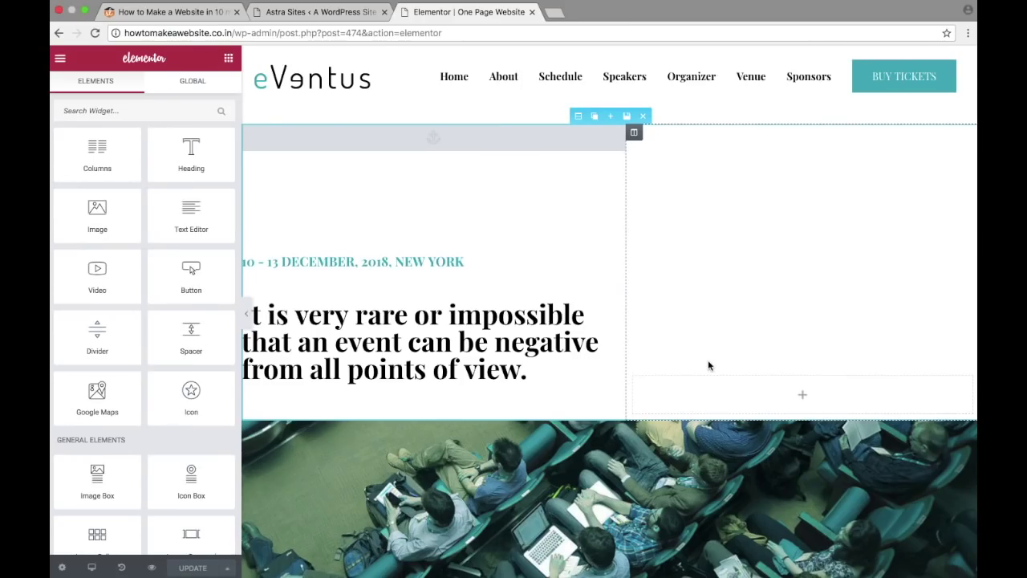
scroll(708, 360, "down", 2)
left_click(541, 254)
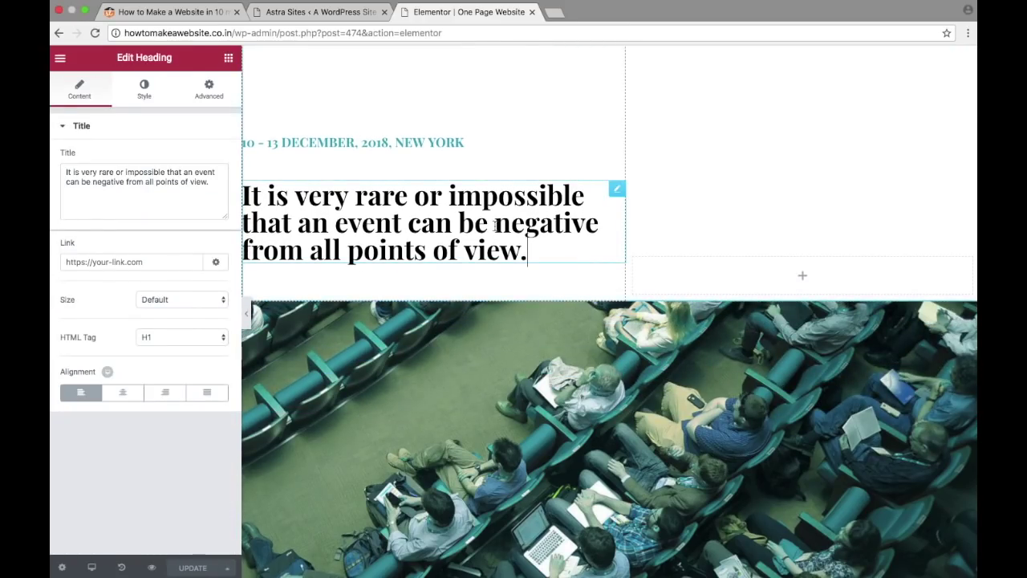
triple_click(495, 227)
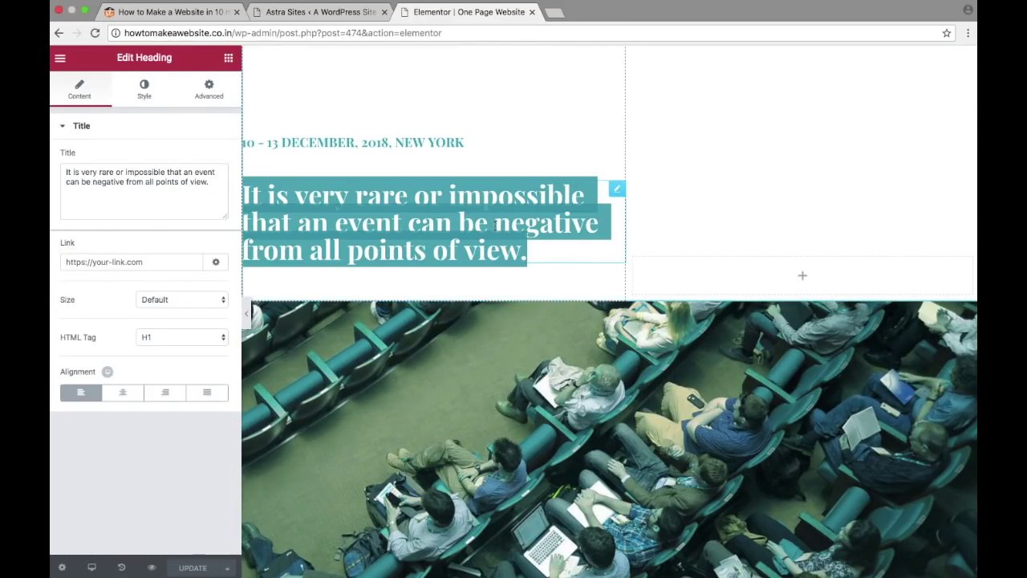
left_click(187, 190)
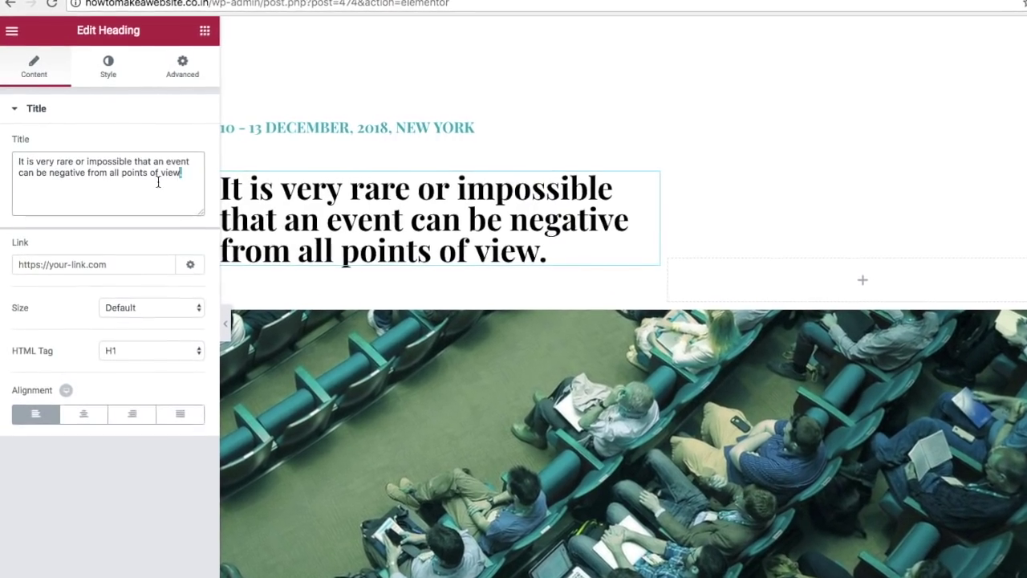
key("ctrl+a")
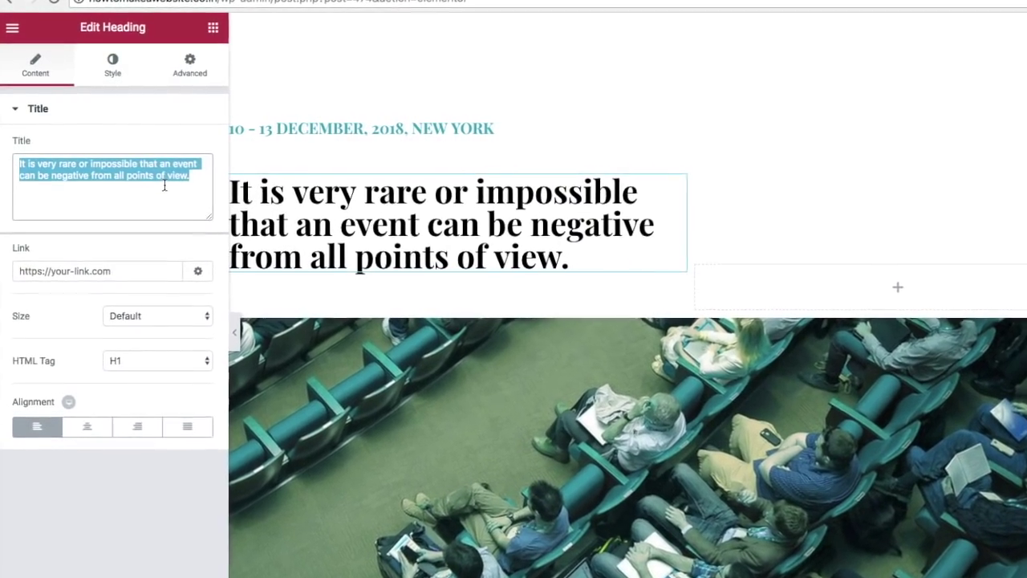
type("This")
type(" is my new w")
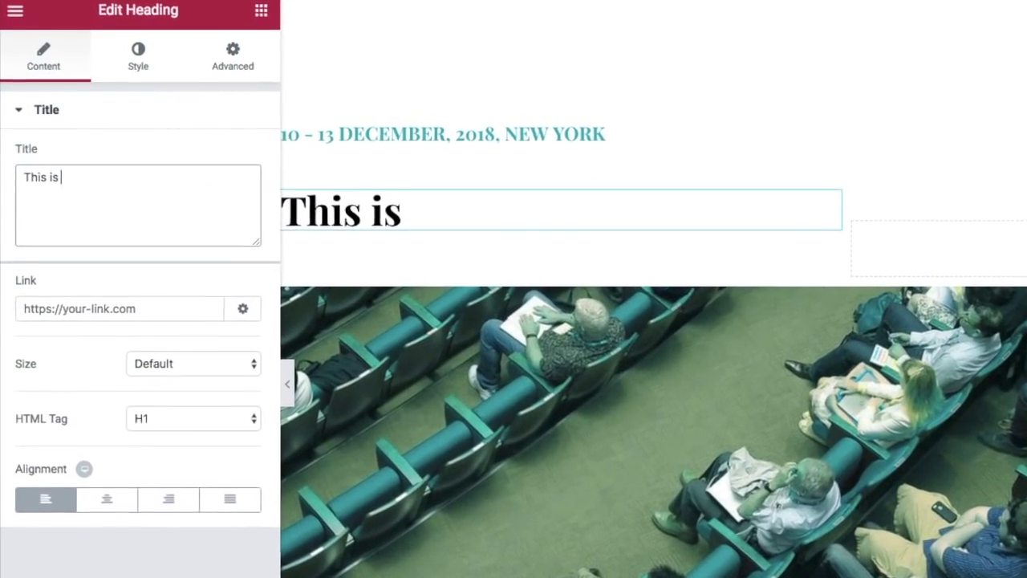
type("ebsite")
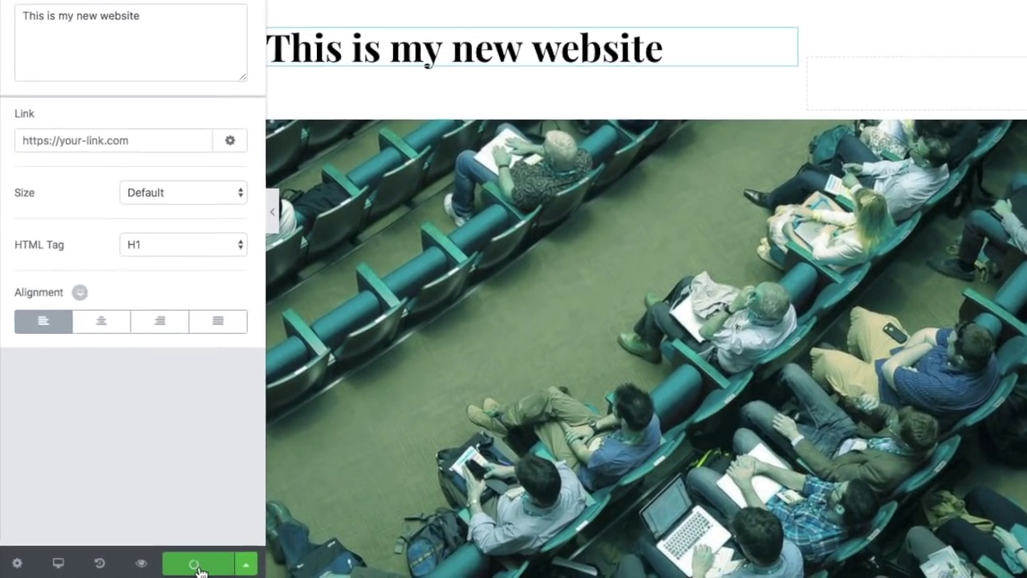
left_click(164, 562)
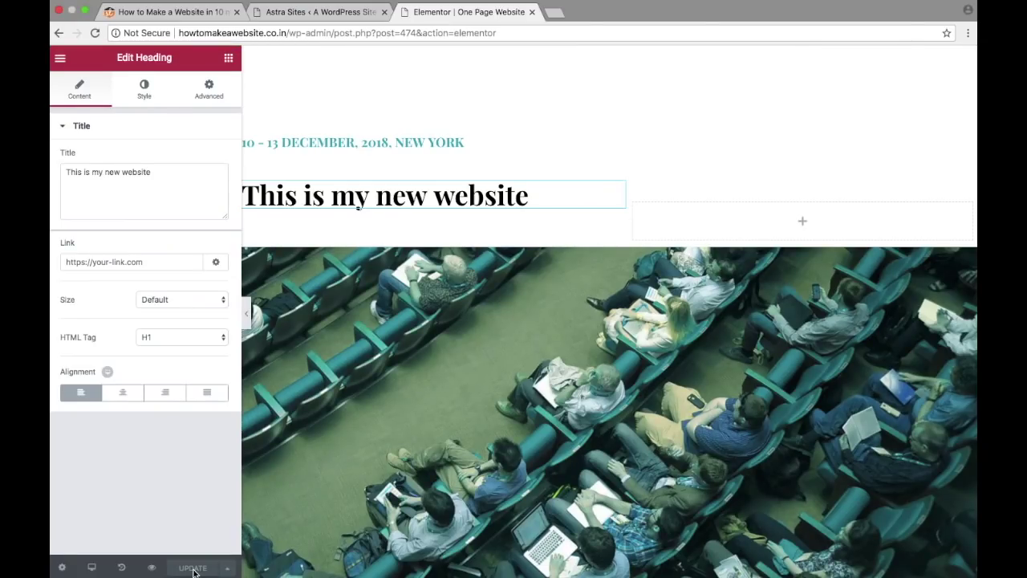
Scroll the Elementor preview and select the spacer element below the heading.
scroll(671, 449, "up", 2)
scroll(671, 450, "down", 5)
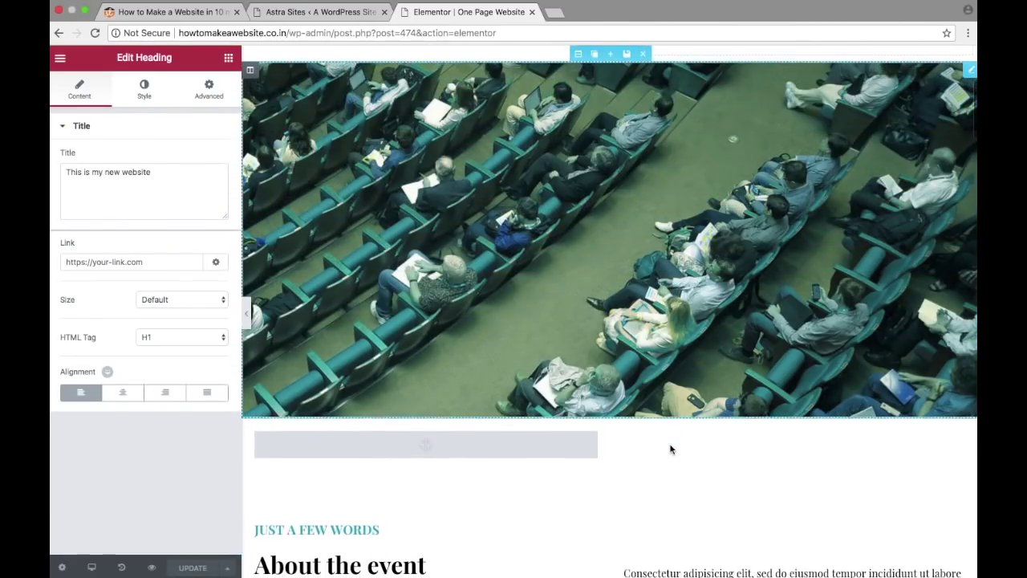
scroll(669, 447, "up", 2)
left_click(613, 366)
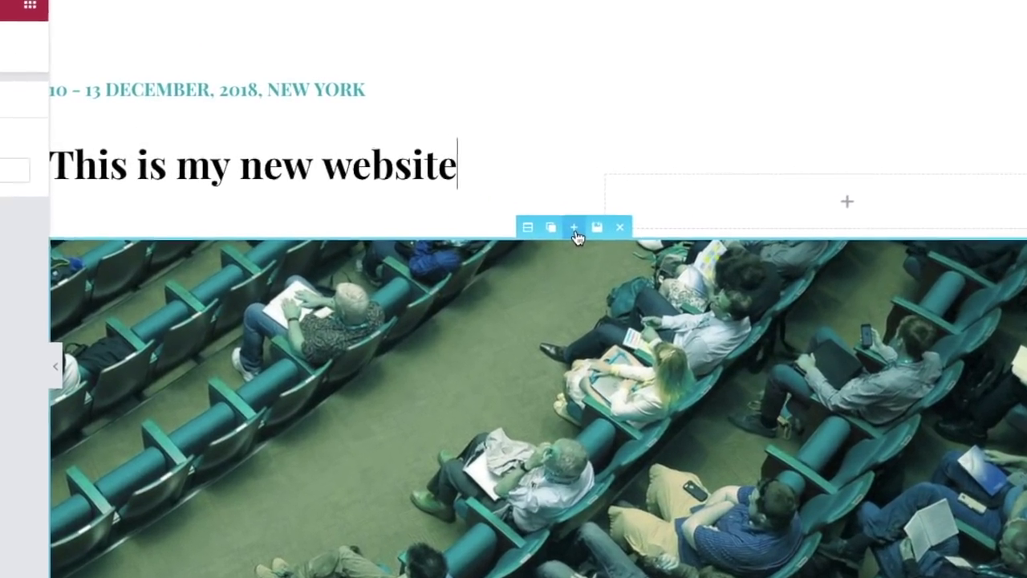
Discard a stray empty section and exit Elementor back to the WordPress dashboard.
left_click(574, 228)
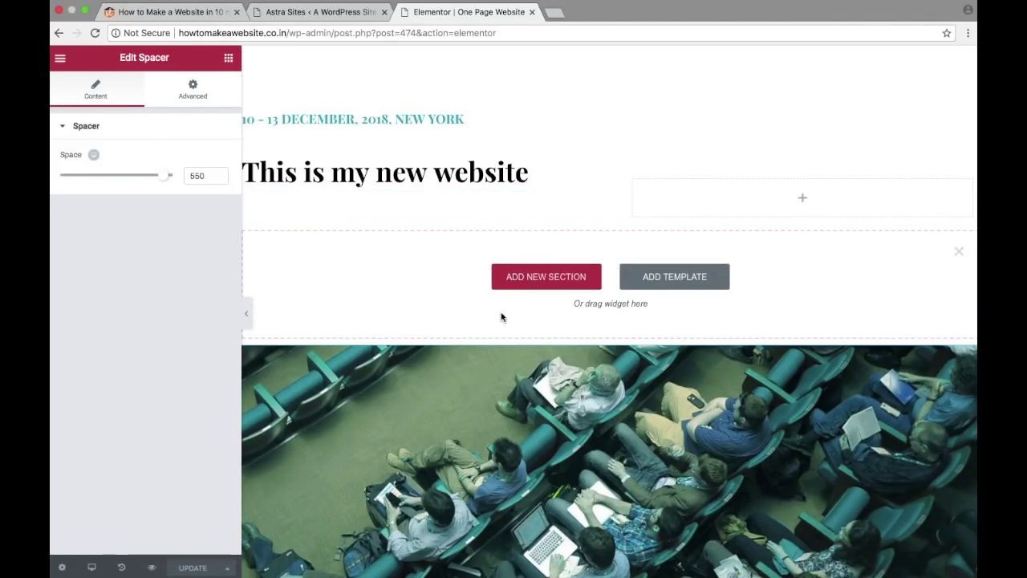
key("Escape")
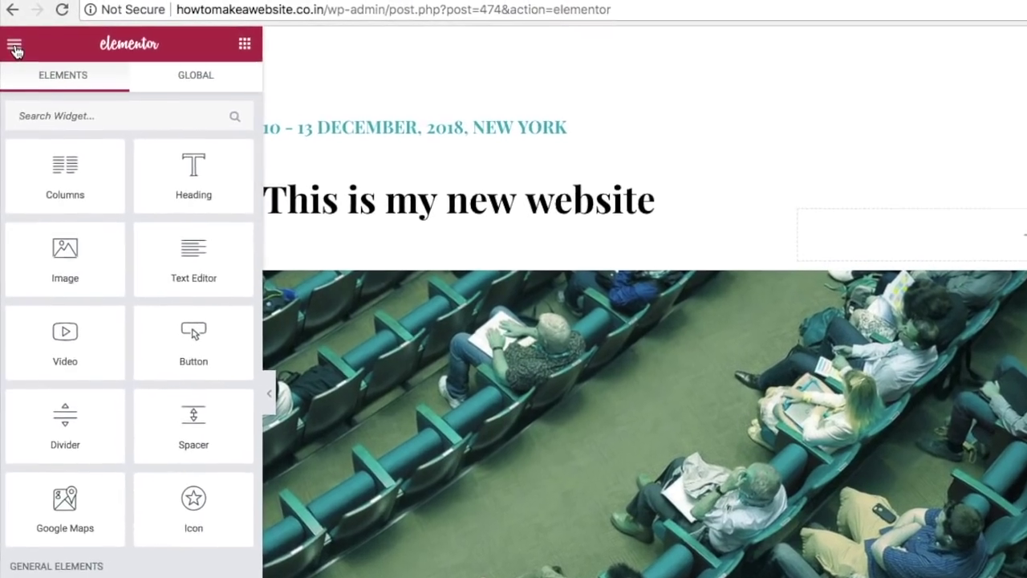
left_click(59, 57)
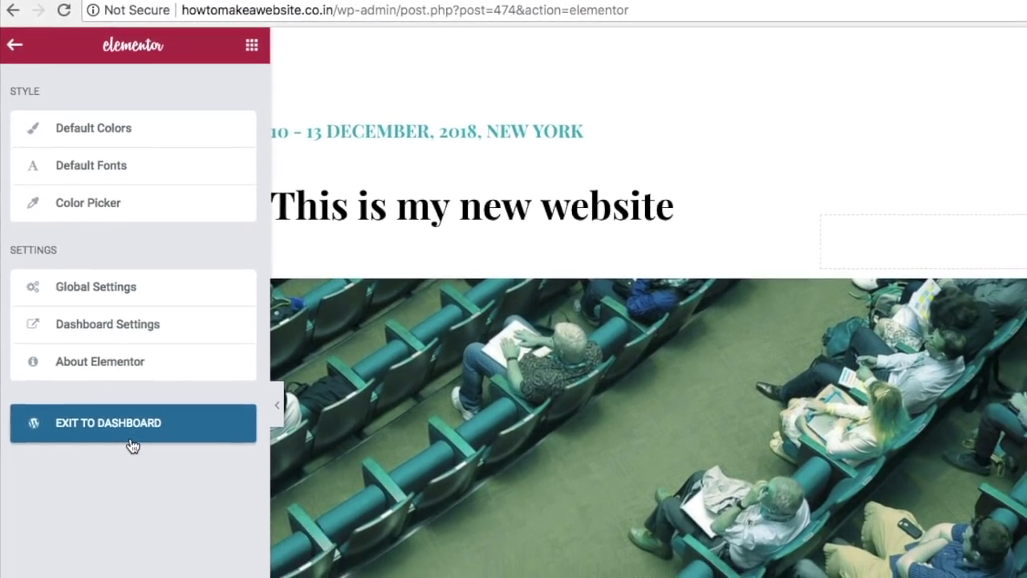
left_click(152, 523)
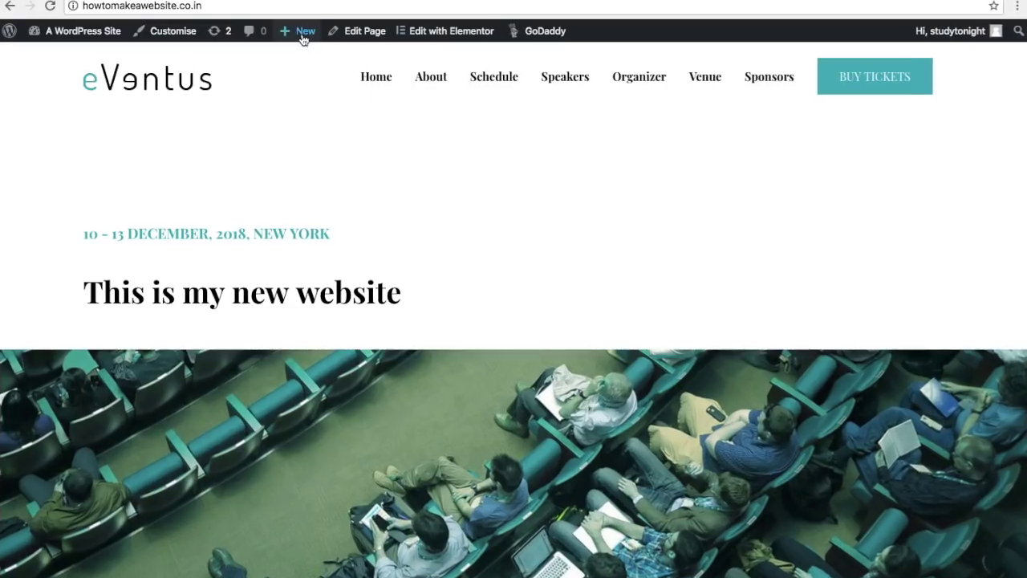
Create a new page from the admin bar's New menu and edit it with Elementor.
mouse_move(321, 55)
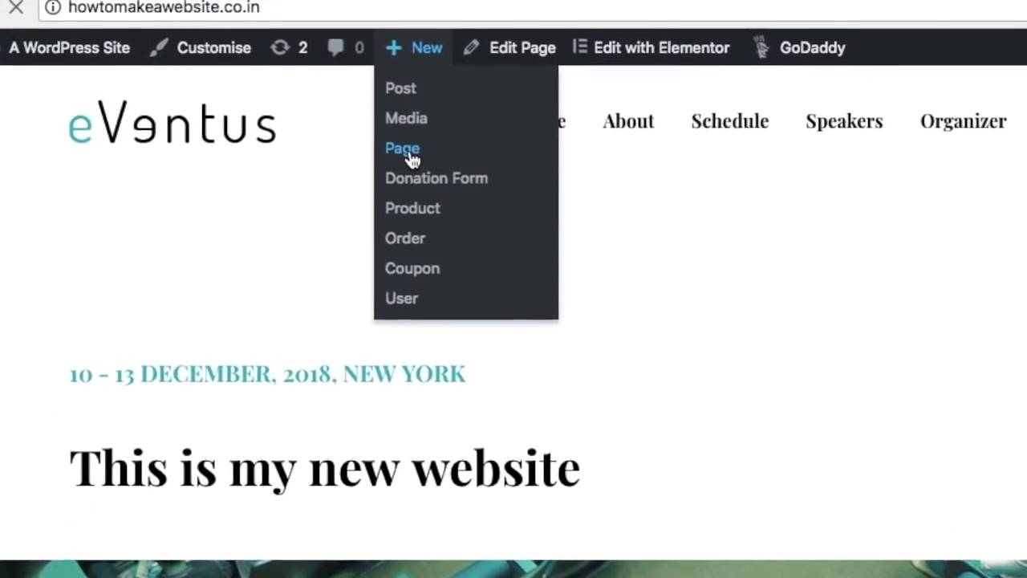
left_click(402, 149)
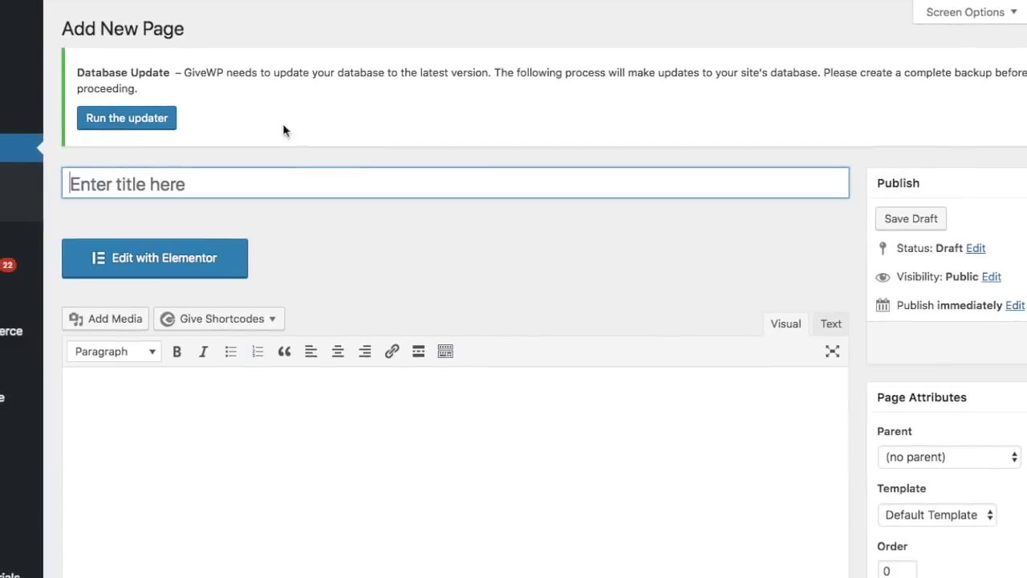
left_click(261, 272)
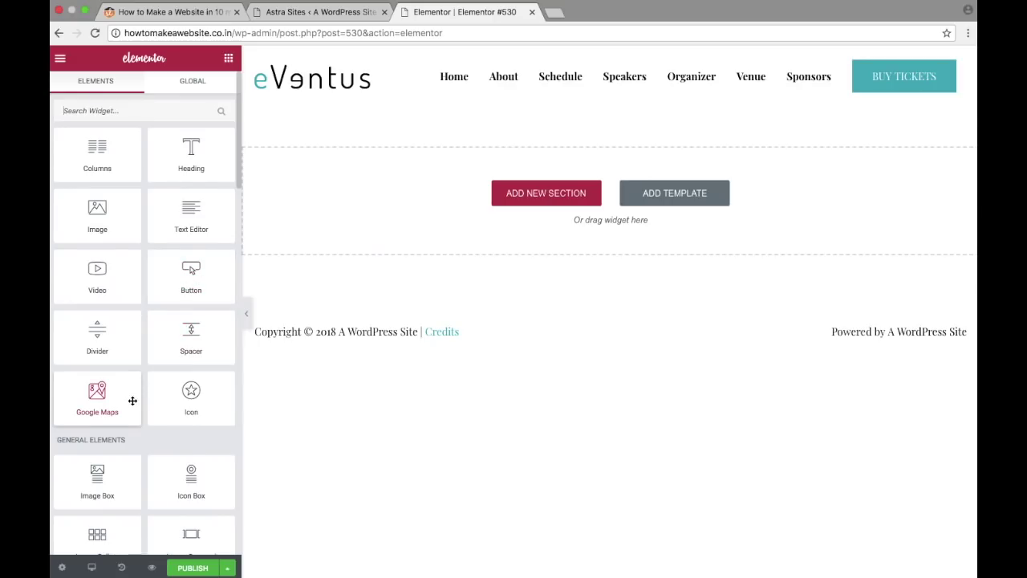
Insert the Homepage – Fitness template from the Elementor template library.
scroll(133, 400, "down", 10)
scroll(132, 402, "down", 7)
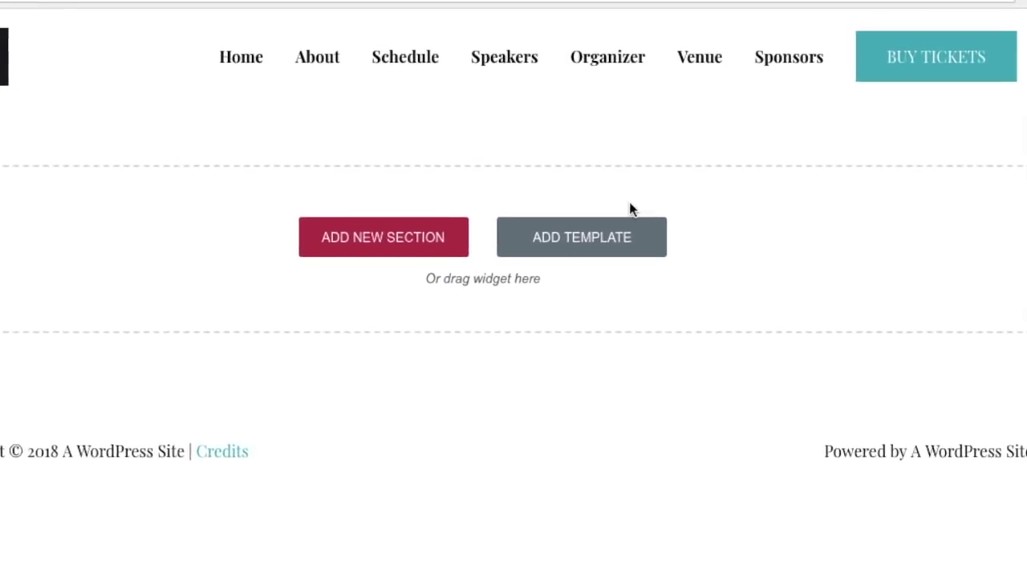
left_click(532, 289)
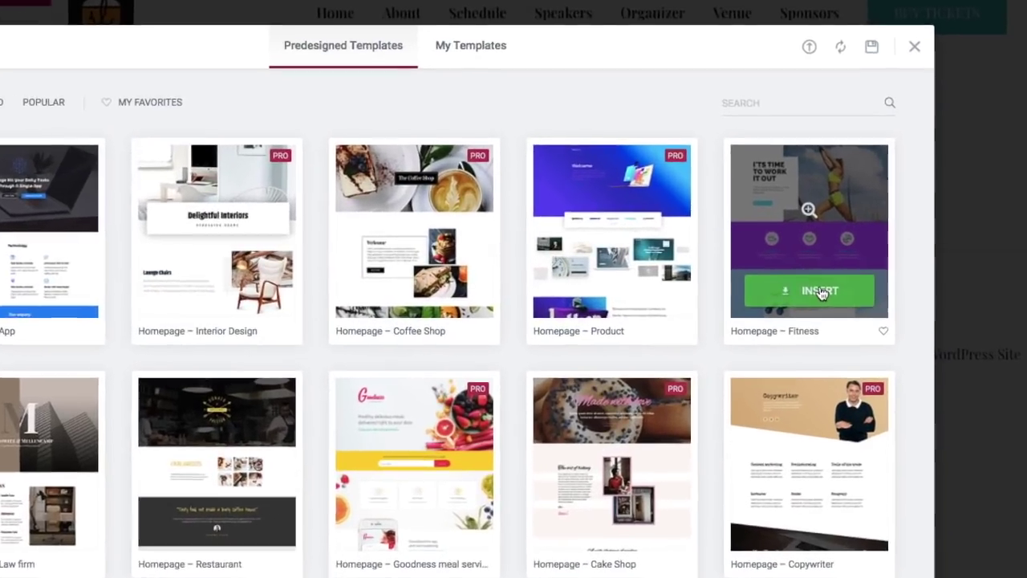
left_click(850, 281)
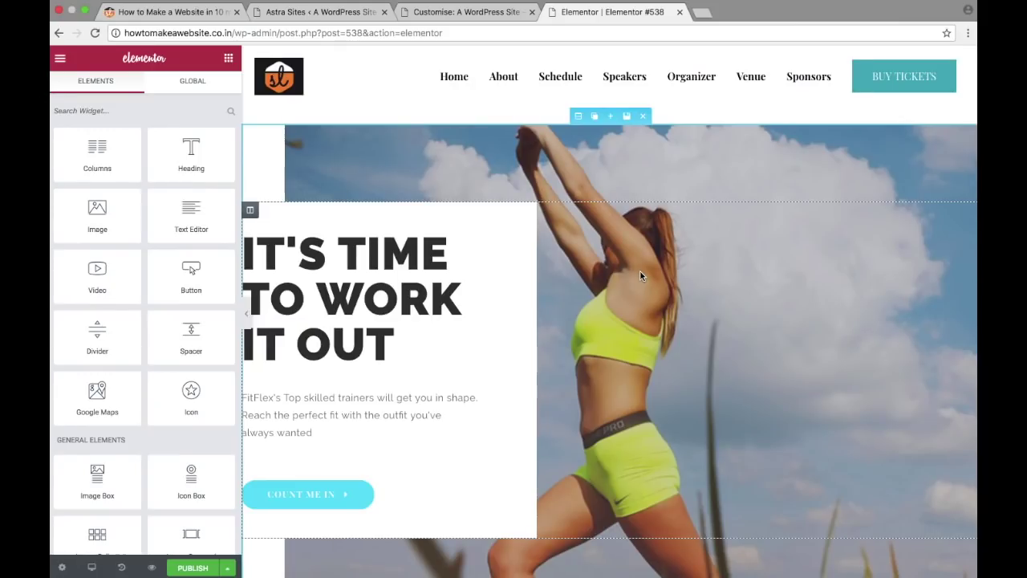
Retitle the hero heading 'My Page' and publish the page.
scroll(661, 327, "down", 10)
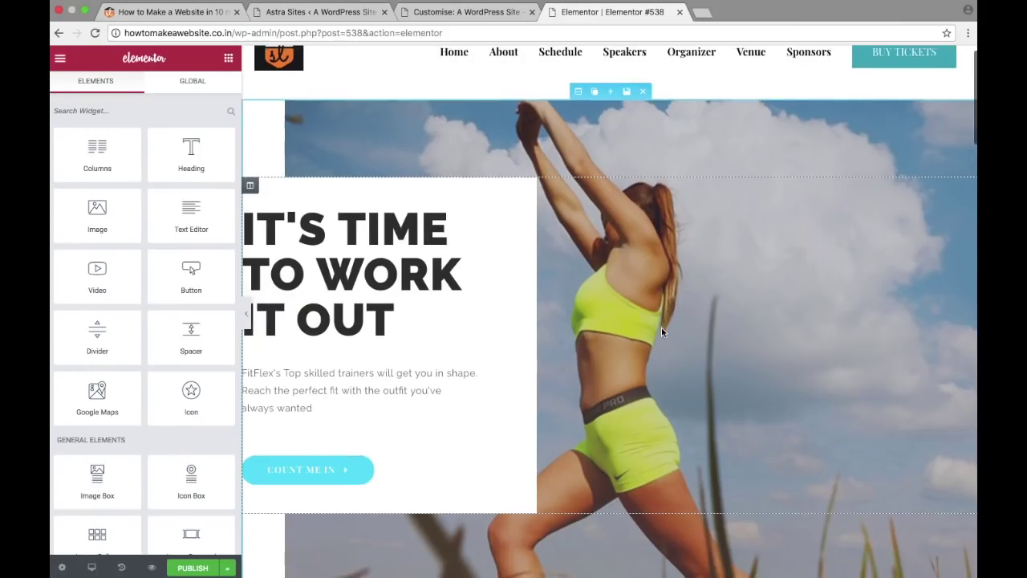
scroll(661, 328, "down", 5)
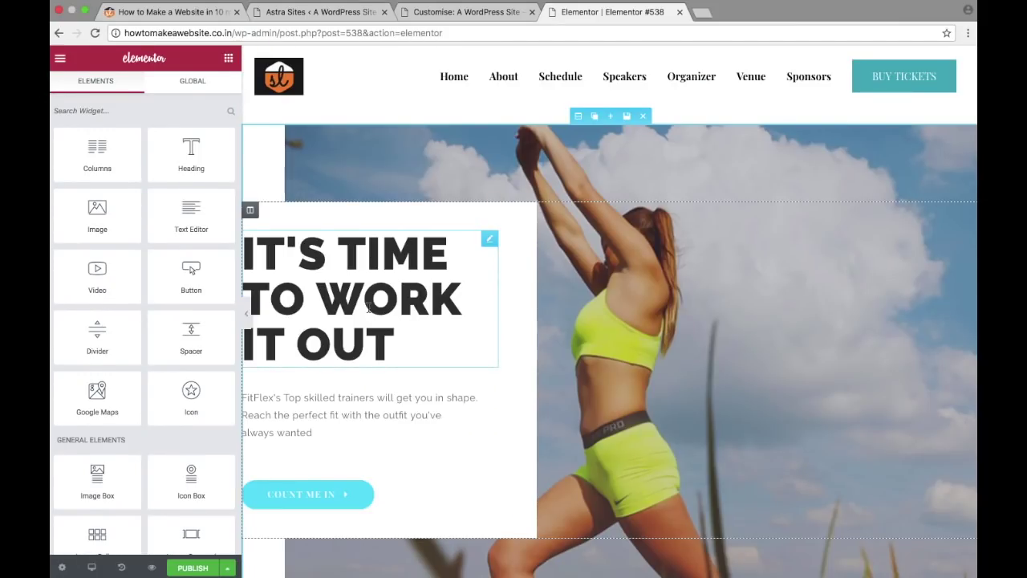
double_click(368, 307)
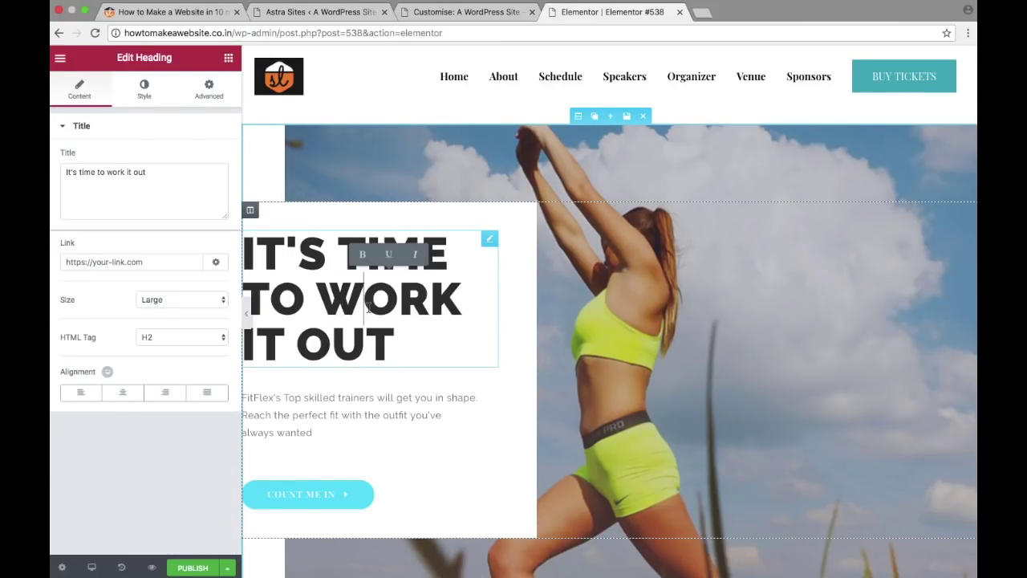
triple_click(368, 307)
type("My Page")
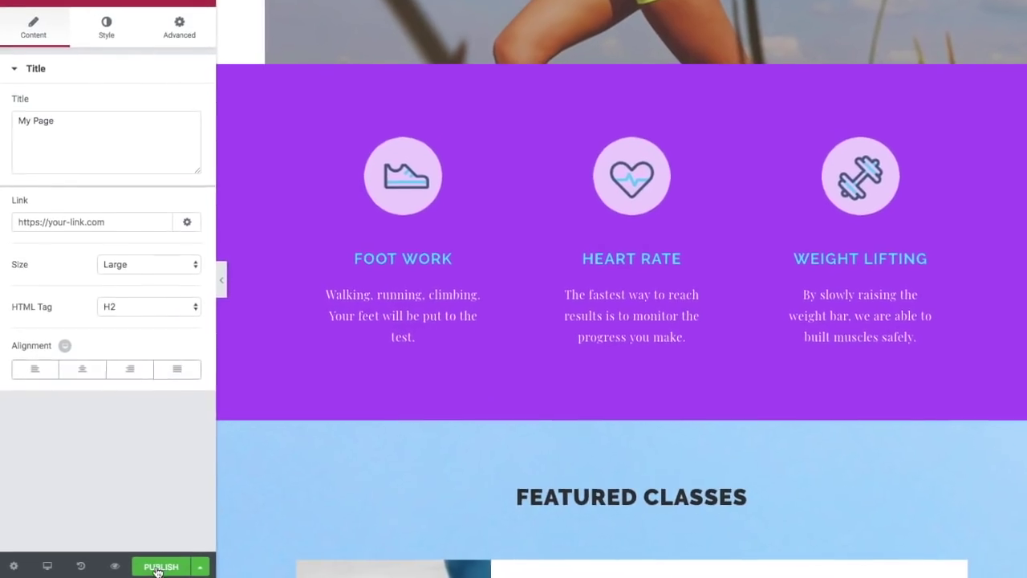
left_click(200, 564)
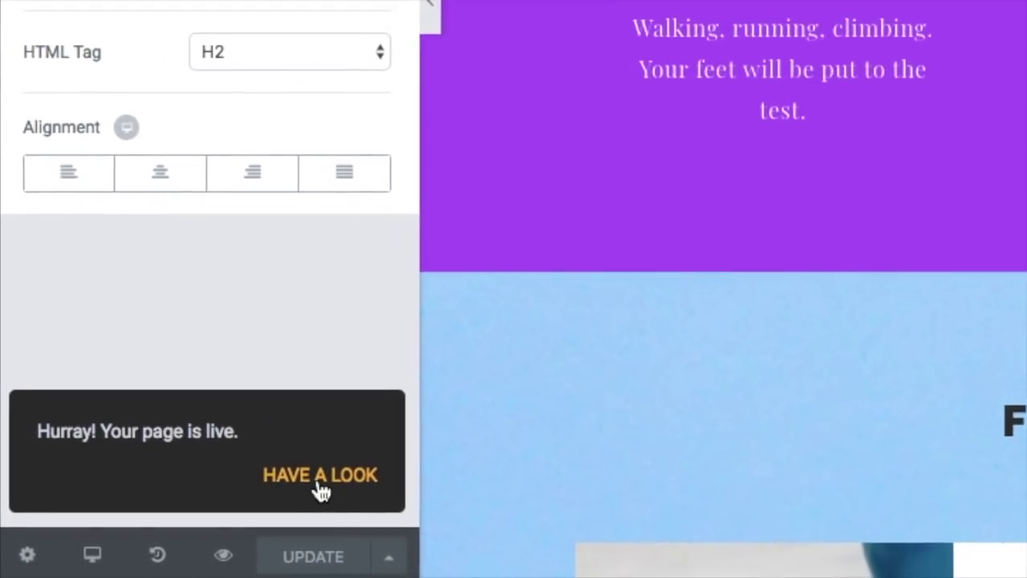
Open the published My Page live and scroll through it.
left_click(319, 483)
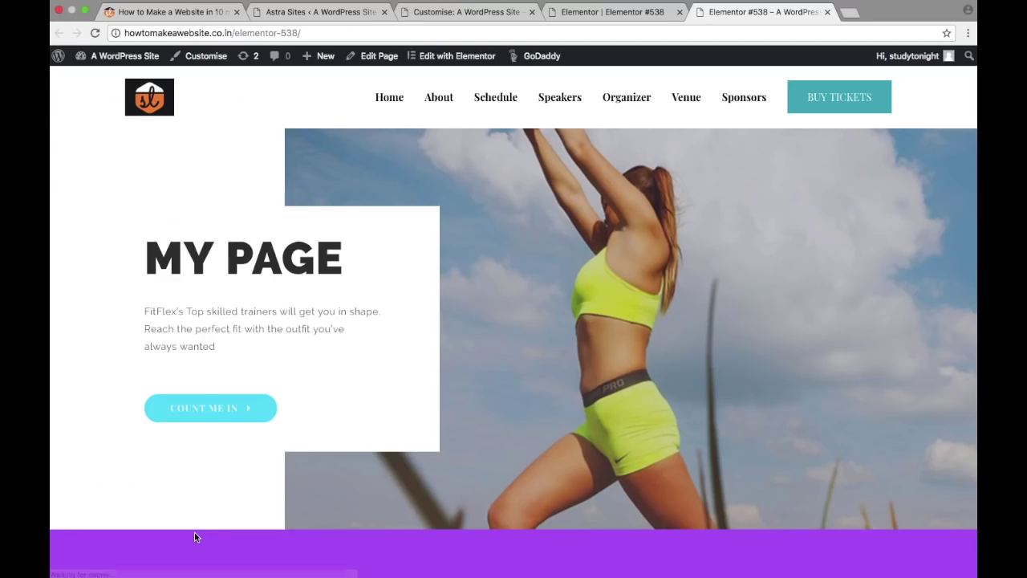
scroll(496, 374, "down", 15)
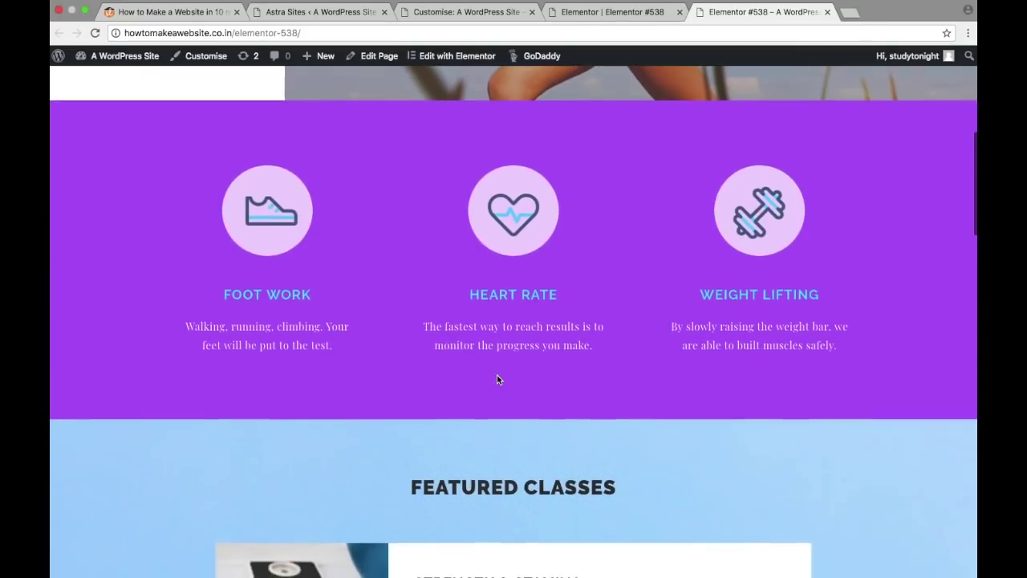
scroll(497, 374, "down", 15)
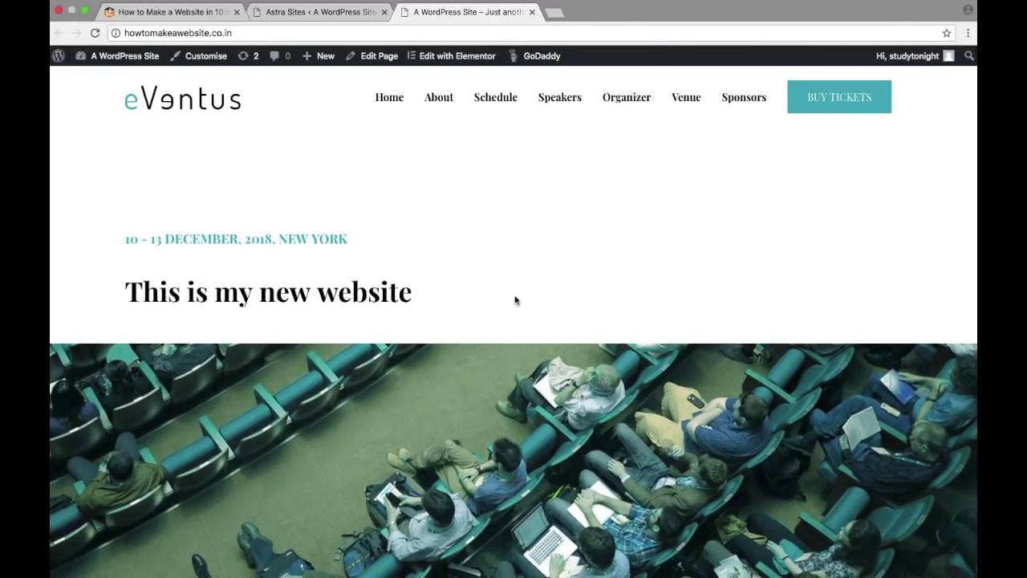
Open the Customizer for the Astra theme and review the eVentus homepage preview.
scroll(534, 377, "down", 1)
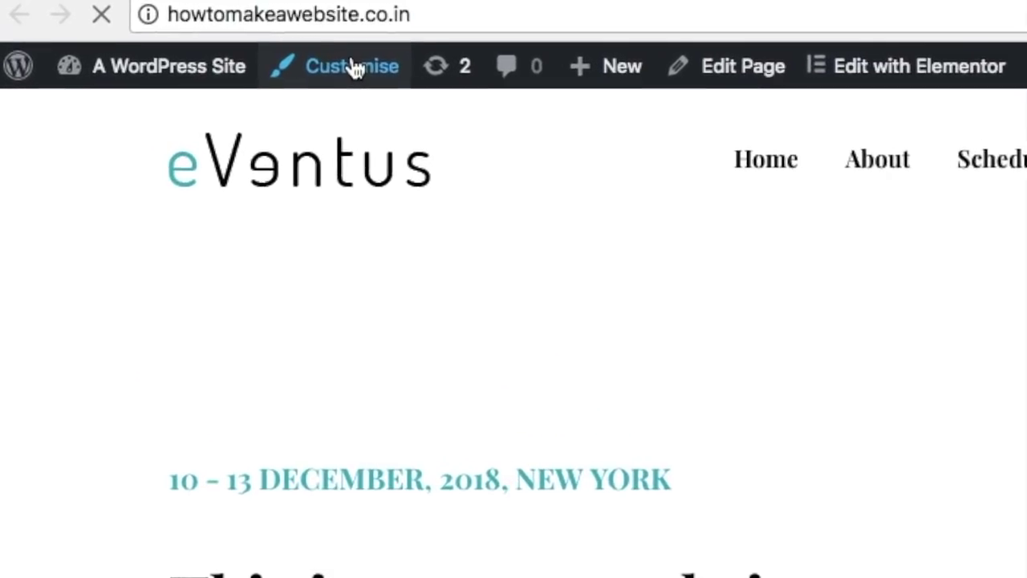
left_click(353, 69)
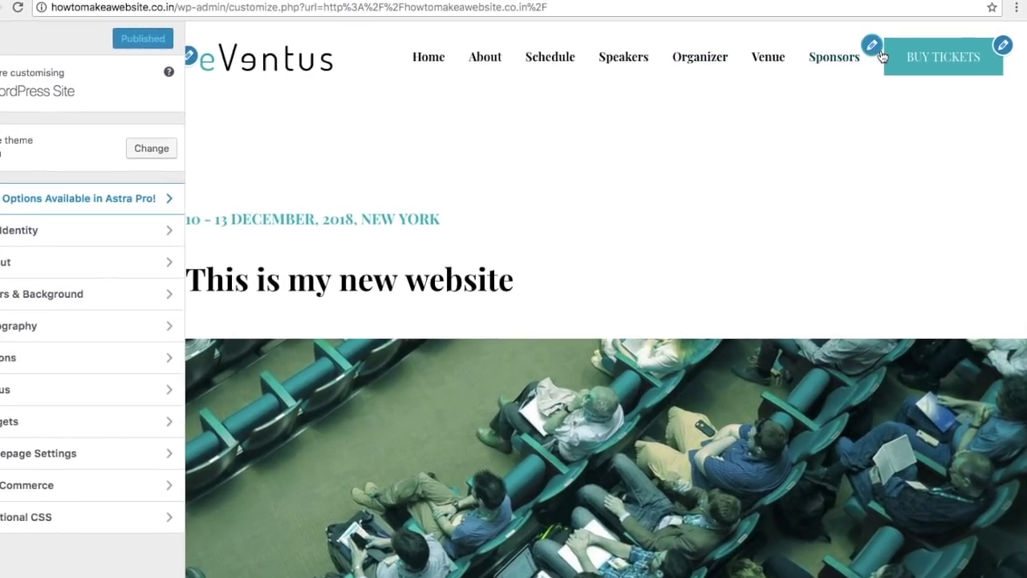
scroll(484, 319, "down", 15)
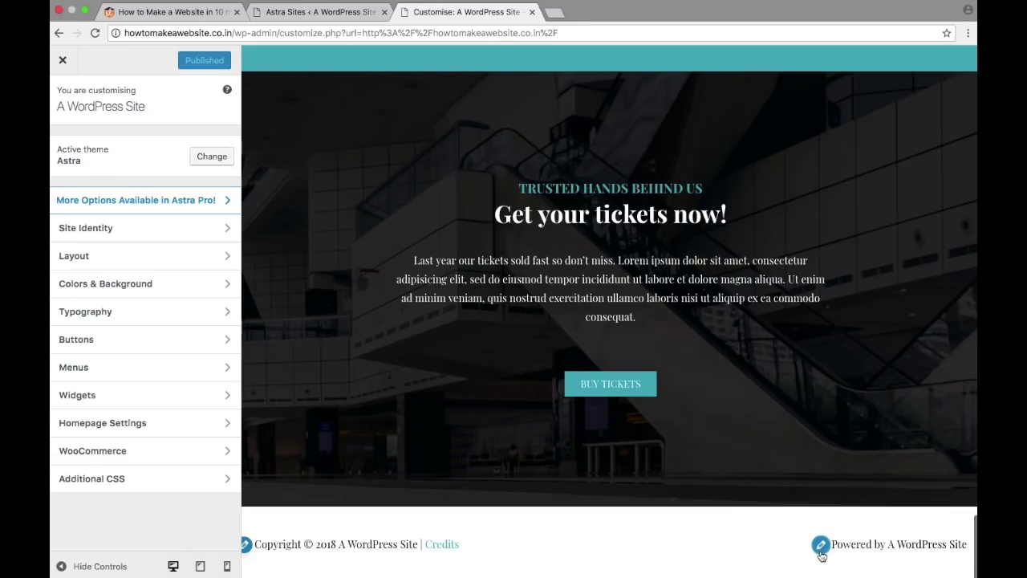
scroll(625, 371, "up", 15)
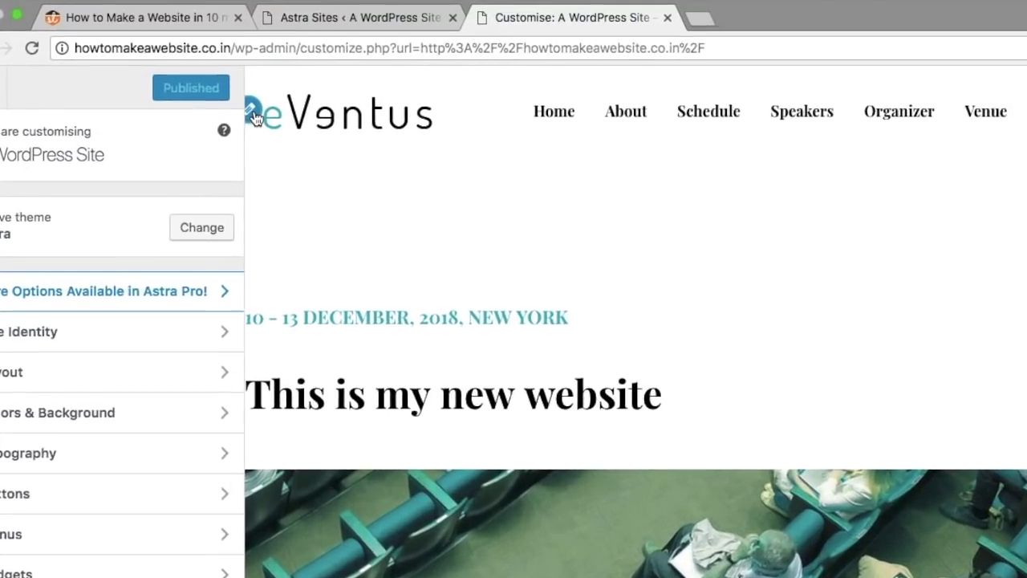
Upload and crop the orange 'sl' image as the logo, set width 76, and publish.
left_click(250, 81)
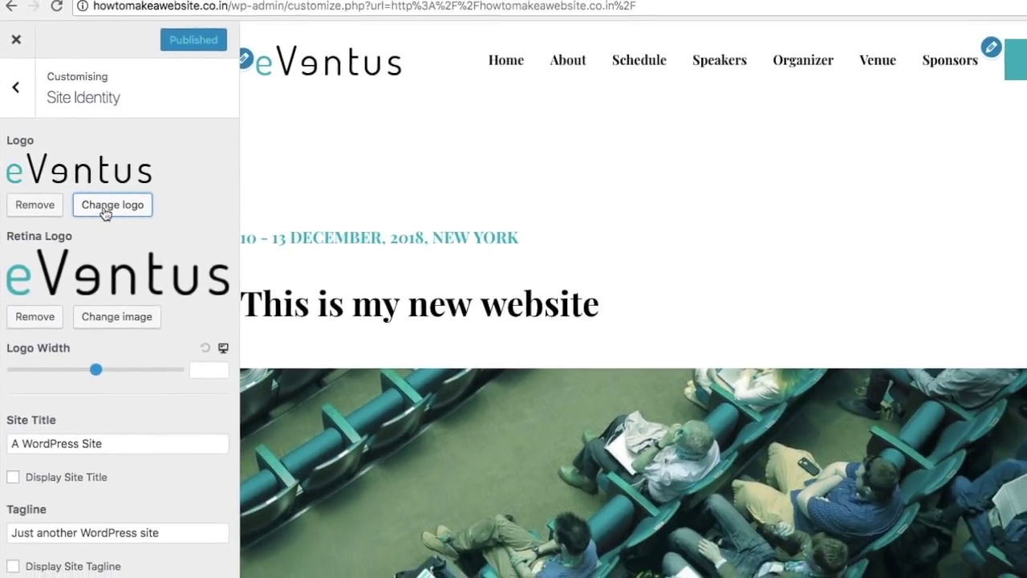
left_click(105, 211)
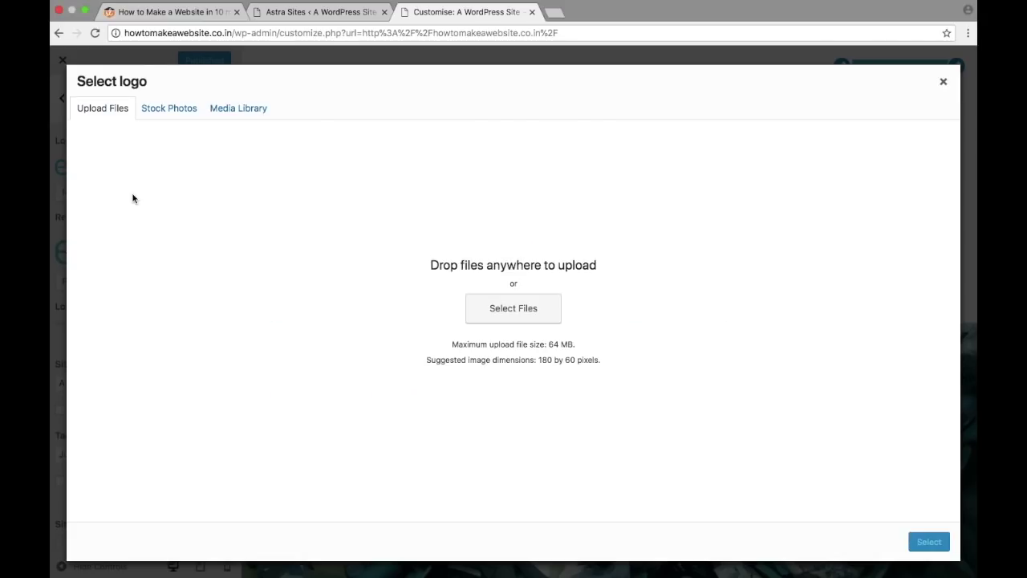
left_click(498, 308)
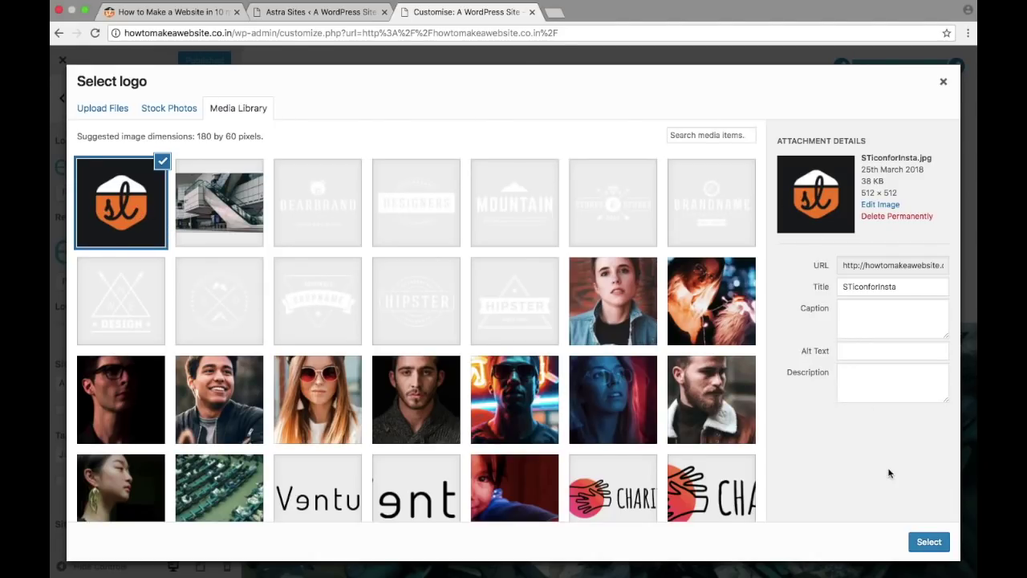
left_click(929, 543)
left_click_drag(512, 211, 508, 135)
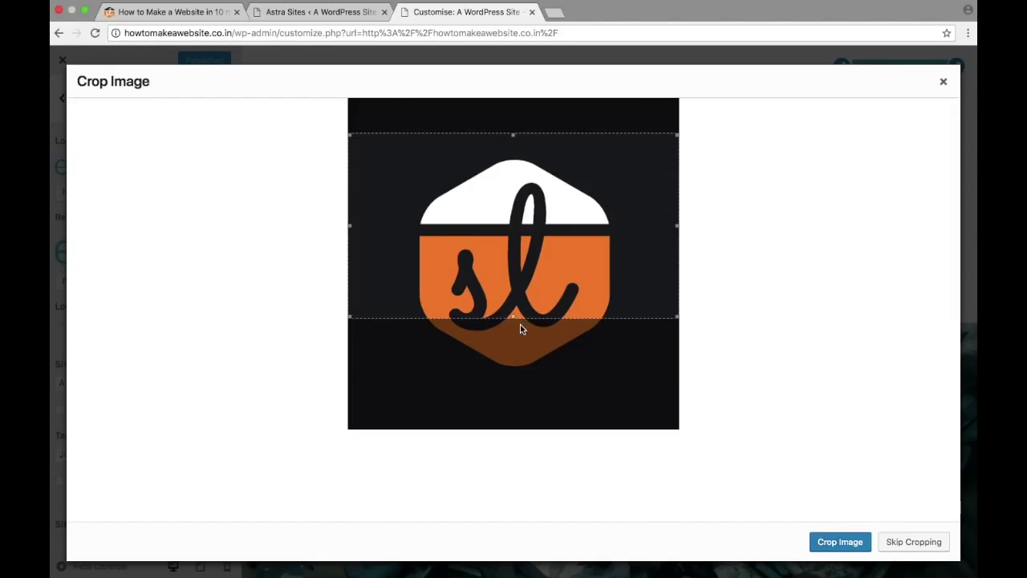
left_click_drag(512, 352, 513, 385)
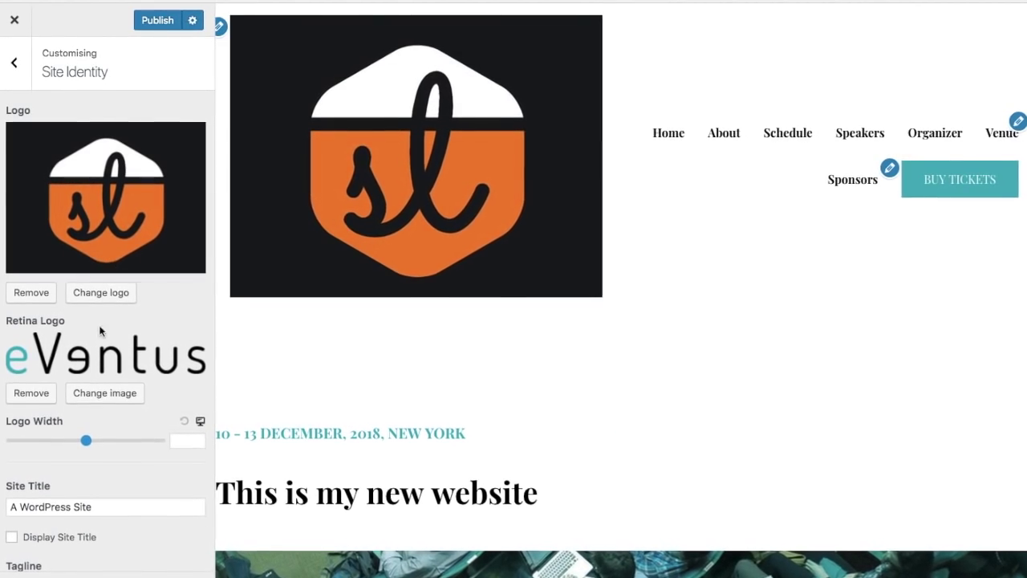
left_click_drag(86, 441, 23, 536)
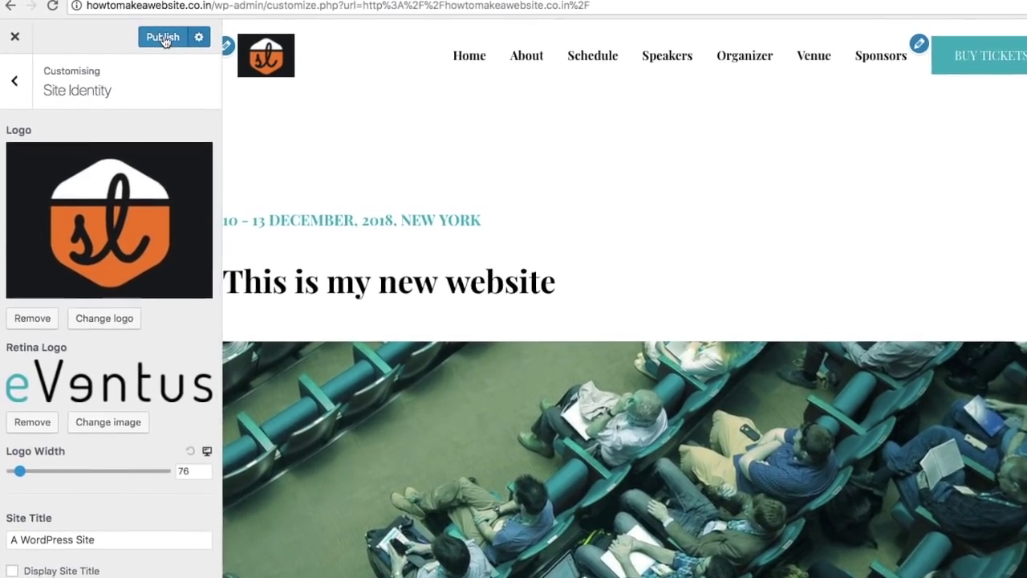
left_click(164, 37)
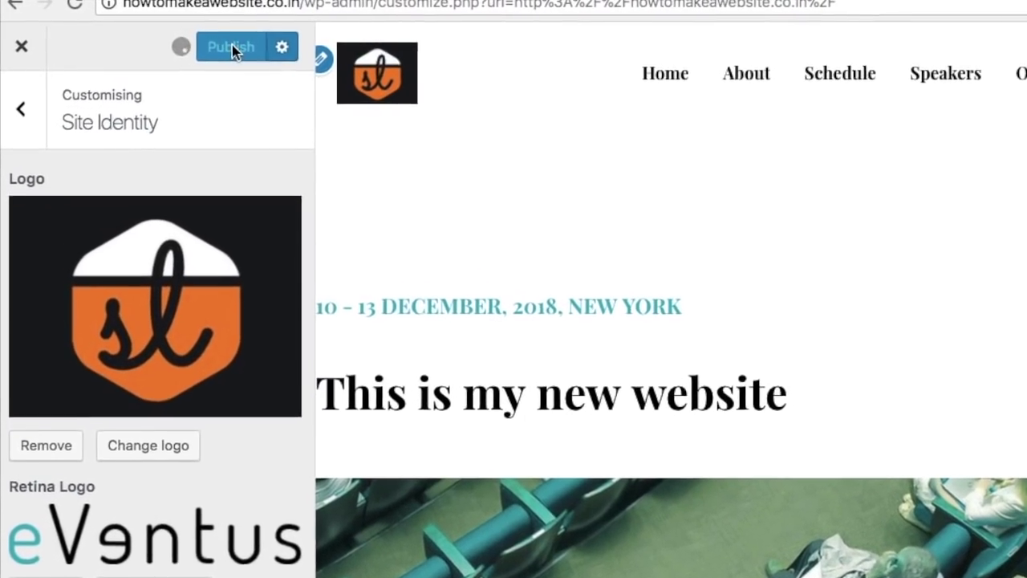